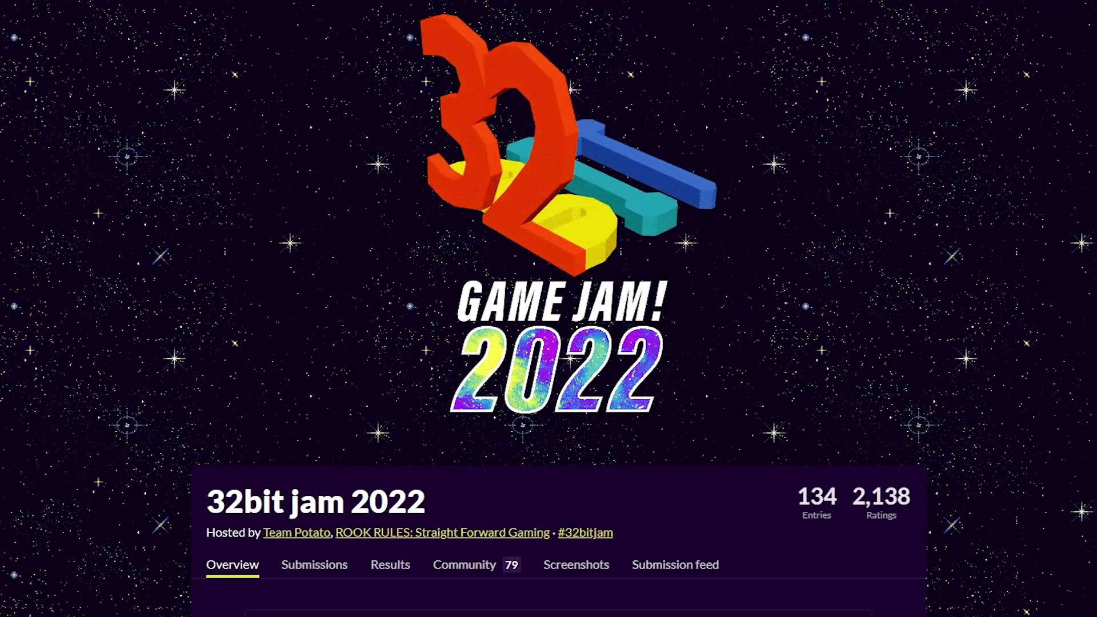
pyautogui.scroll(-3, 548, 309)
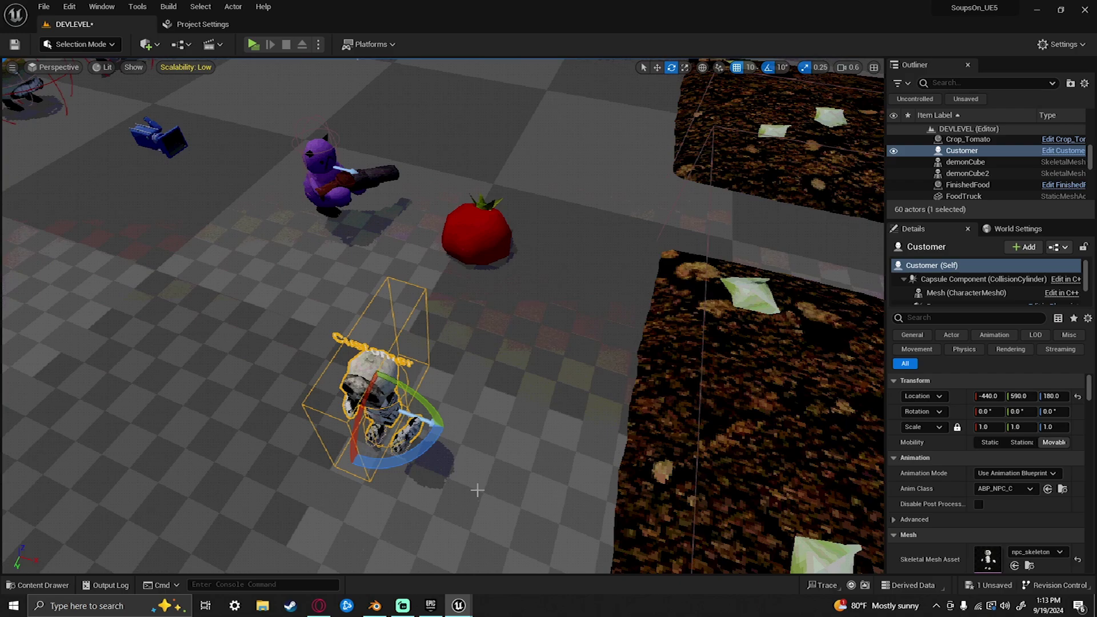
pyautogui.press('w')
pyautogui.moveTo(478, 490); pyautogui.dragTo(404, 394, button='right')
pyautogui.scroll(3, 478, 491)
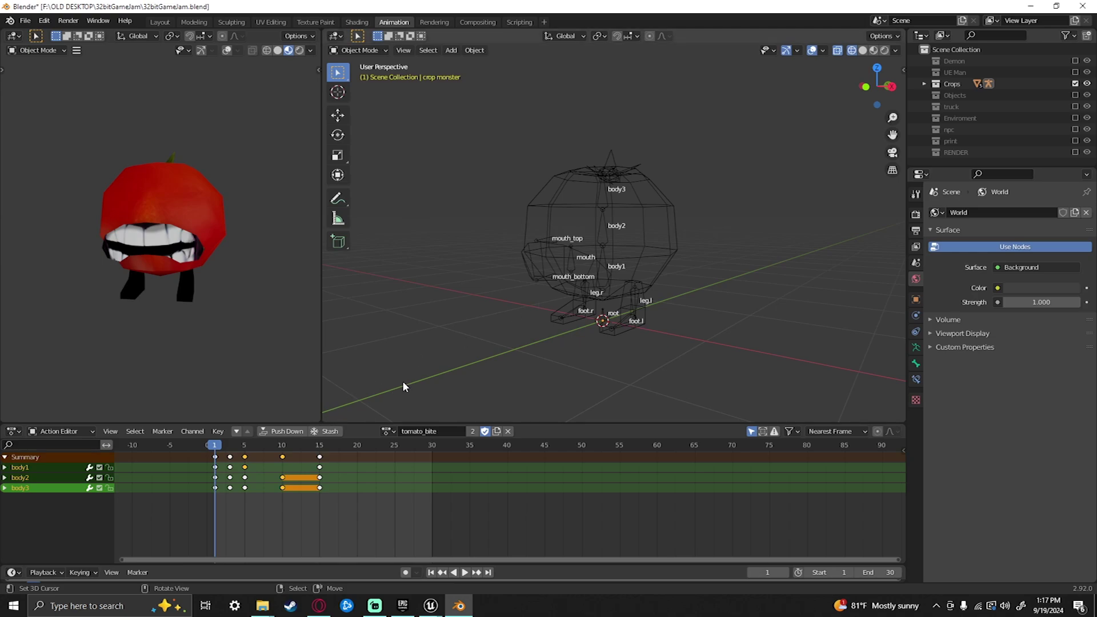
# Play back the tomato monster's tomato_bite action and return the playhead to frame 1
pyautogui.moveTo(498, 255); pyautogui.dragTo(427, 384, button='middle')
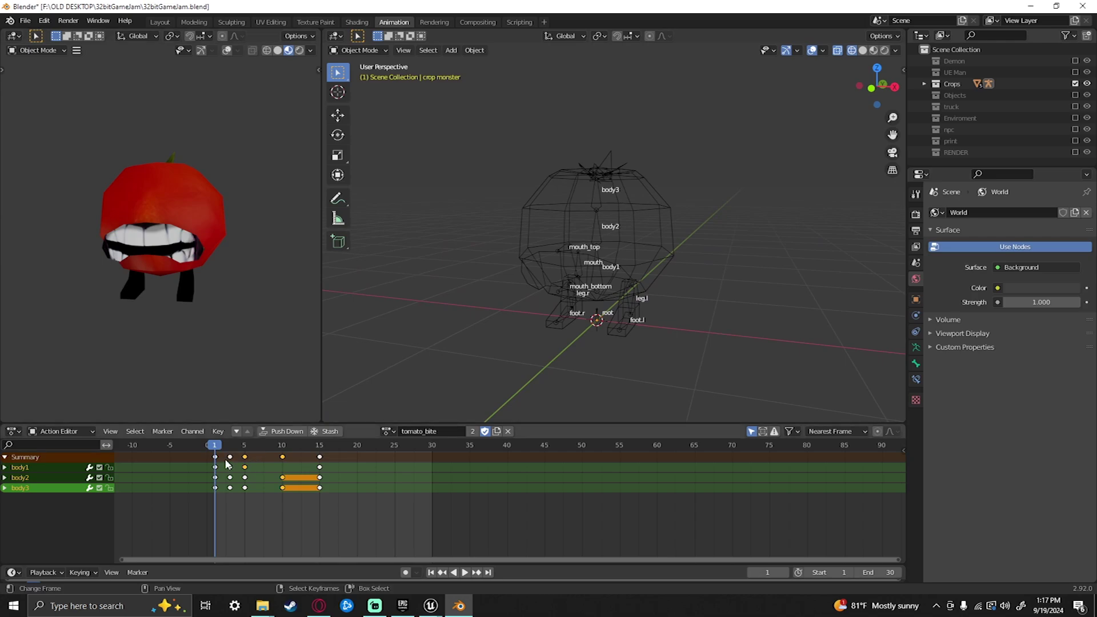
pyautogui.press('space')
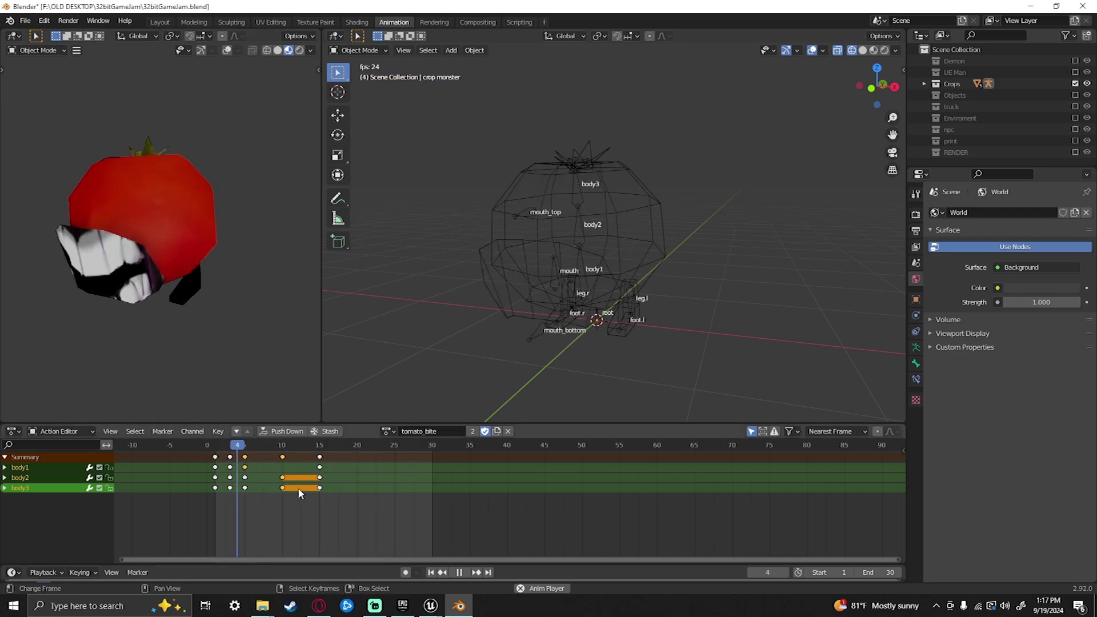
pyautogui.press('space')
pyautogui.moveTo(266, 447); pyautogui.dragTo(215, 449)
# Switch the tomato rig to the tomato_bite2 action, preview it, and save the file with the playhead back at frame 1
pyautogui.click(390, 433)
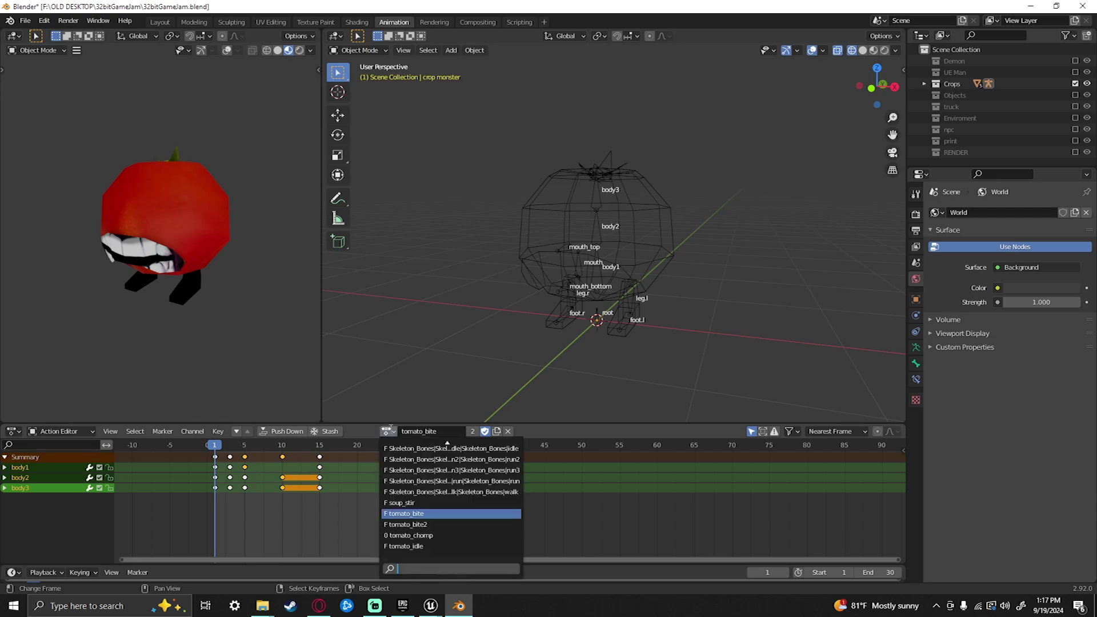
pyautogui.click(400, 523)
pyautogui.press('space')
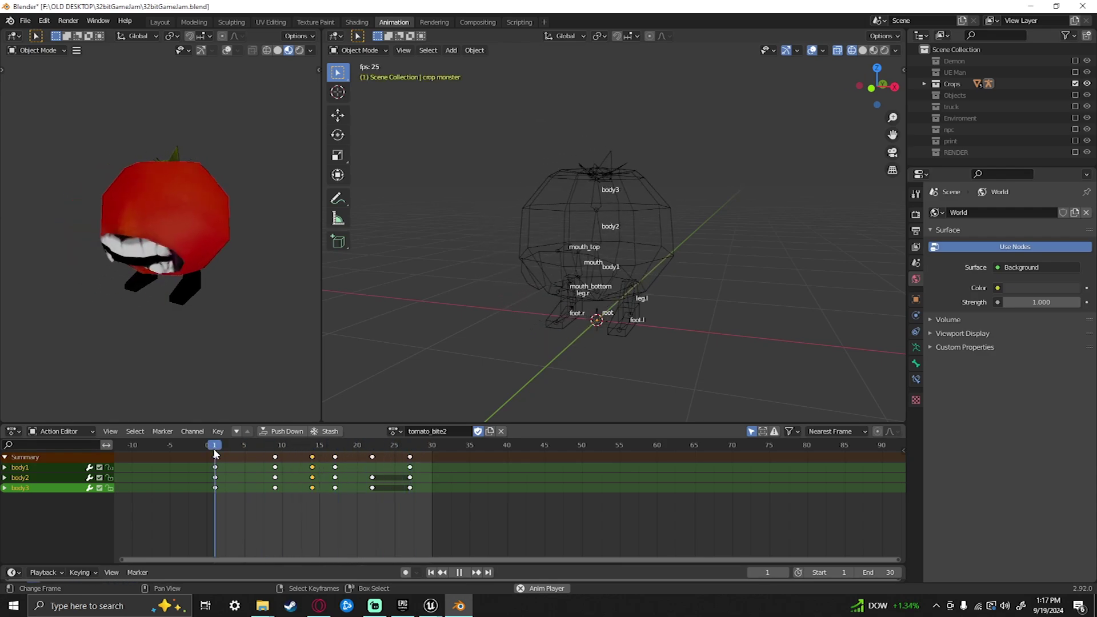
pyautogui.press('Escape')
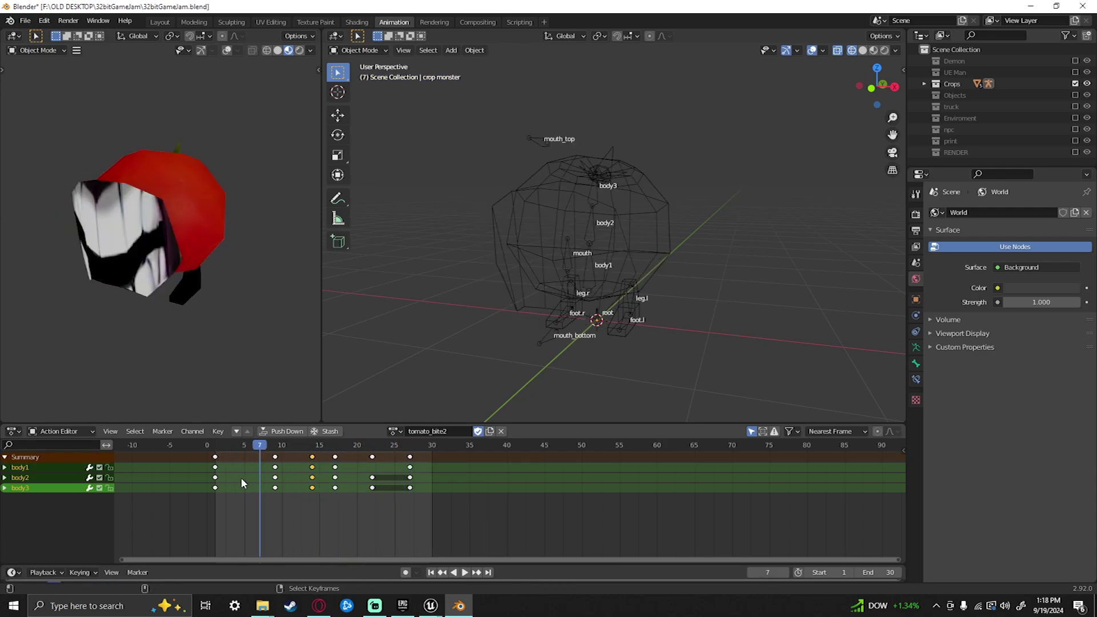
pyautogui.hotkey('ctrl', 's')
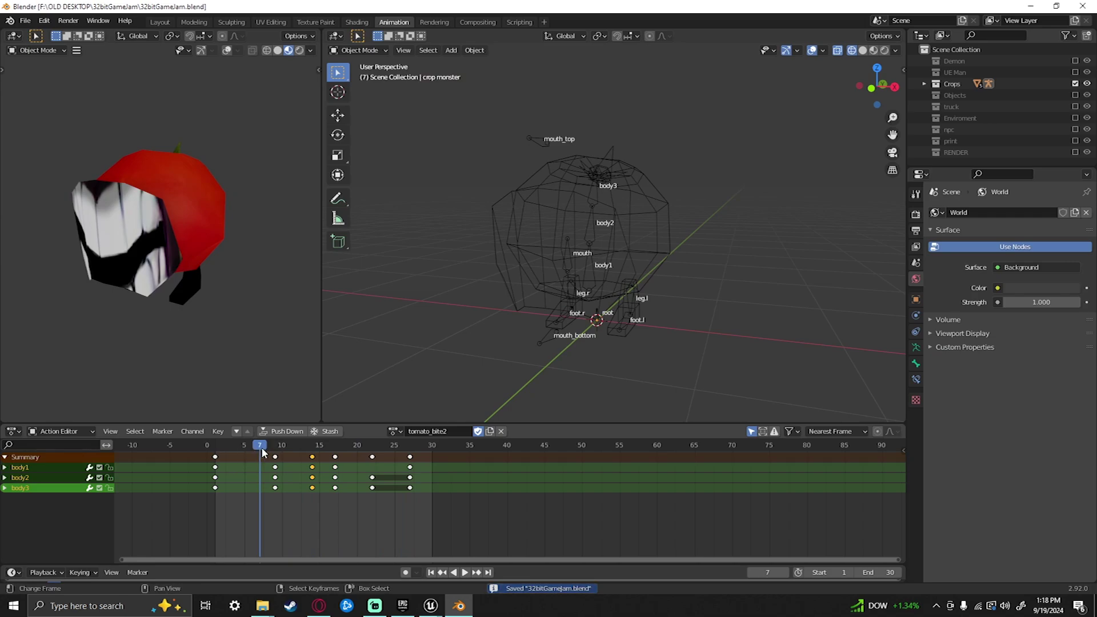
pyautogui.moveTo(260, 446); pyautogui.dragTo(214, 446)
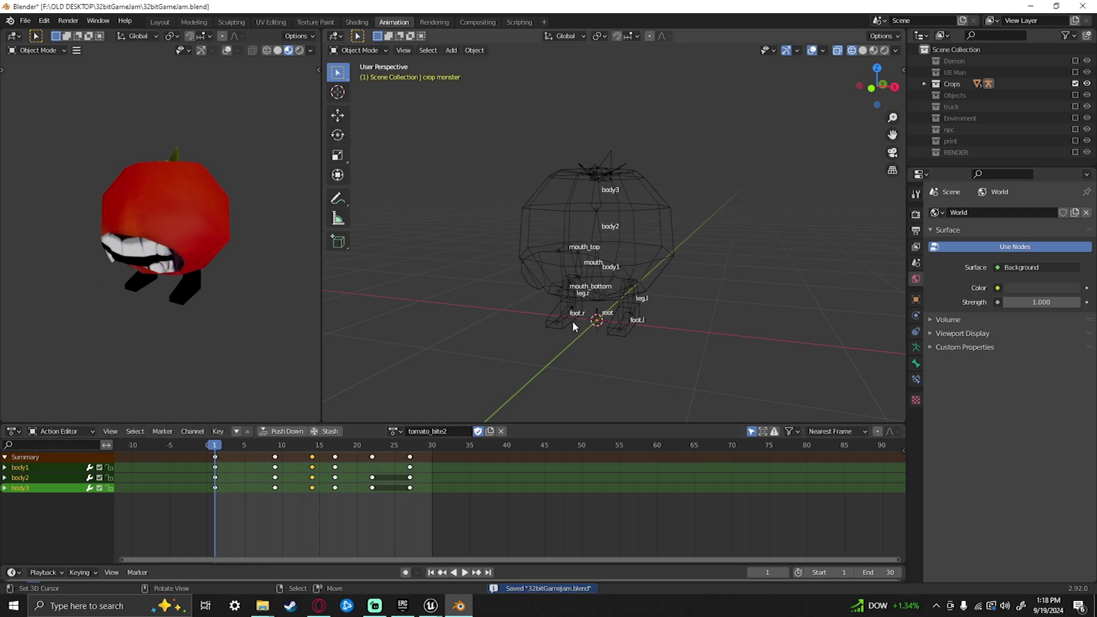
# Reveal all hidden objects in the Crops collection, leaving only the two tomato gibs objects hidden
pyautogui.hotkey('alt', 'h')
pyautogui.hotkey('alt', 'a')
pyautogui.rightClick(607, 100)
pyautogui.press('h')
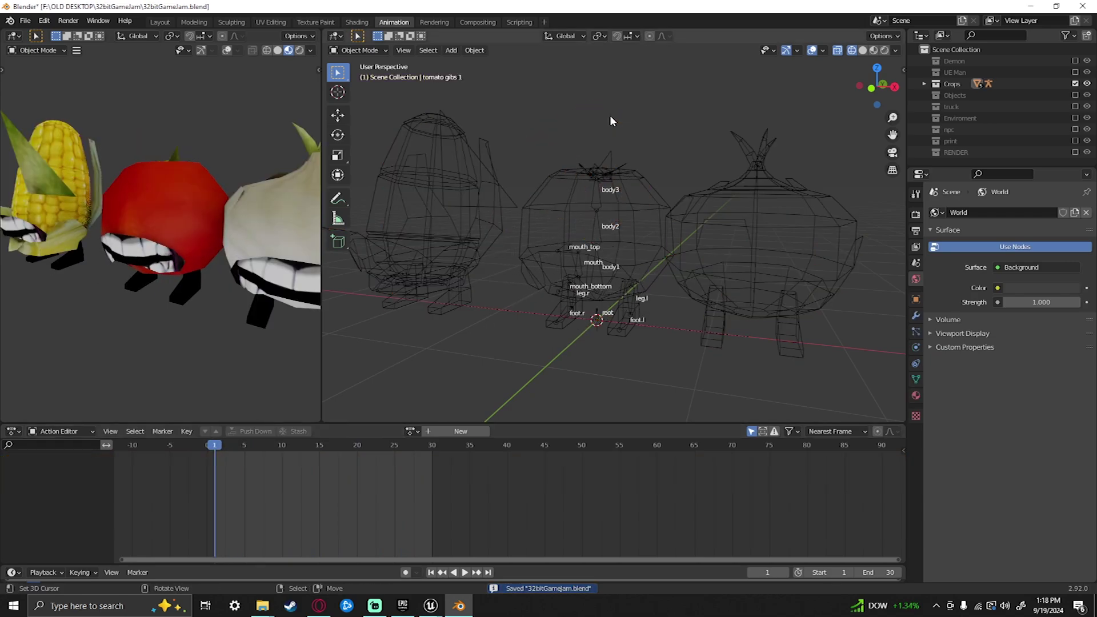
pyautogui.scroll(-2, 521, 155)
pyautogui.keyDown('shift'); pyautogui.moveTo(521, 156); pyautogui.dragTo(513, 173, button='middle'); pyautogui.keyUp('shift')
pyautogui.press('h')
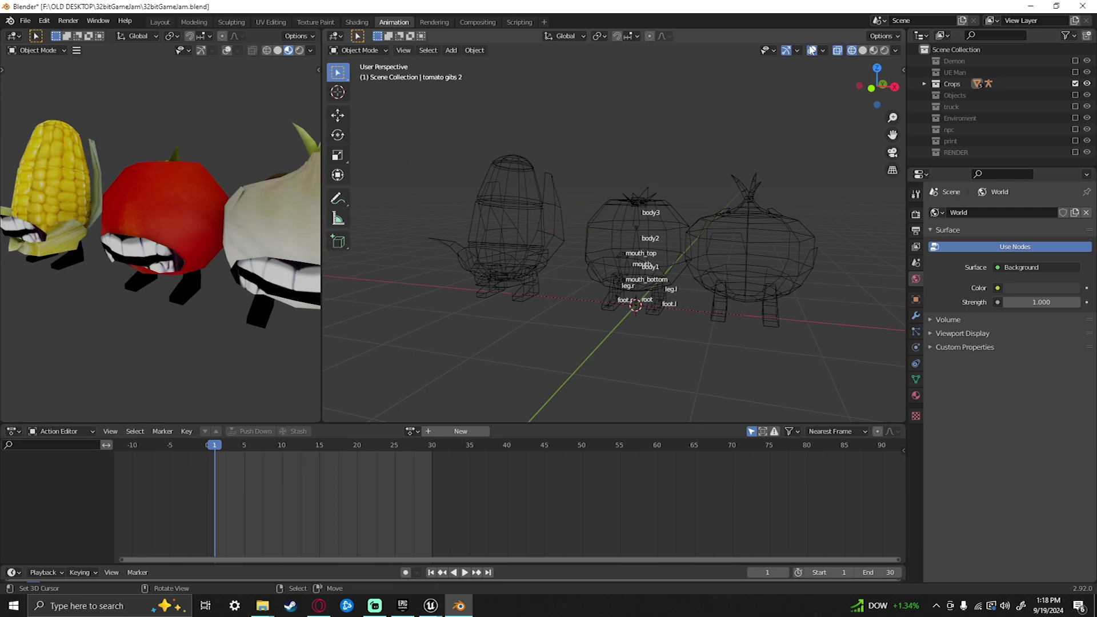
# Turn off the viewport overlays and move the onion monster about 0.4 m along X, away from the tomato
pyautogui.click(812, 50)
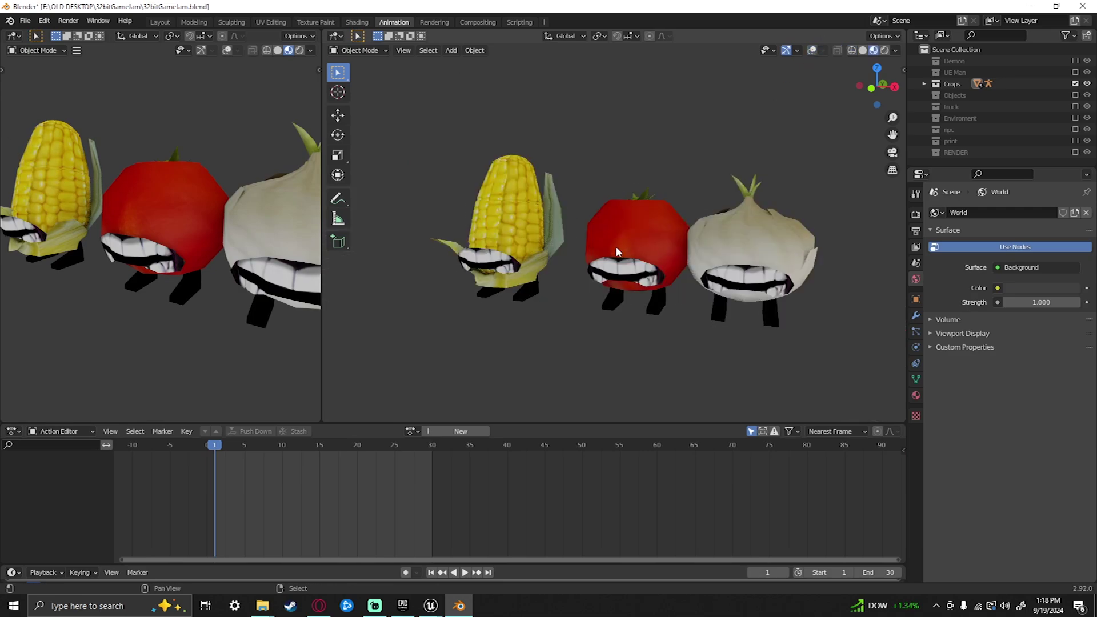
pyautogui.press('g')
pyautogui.press('x')
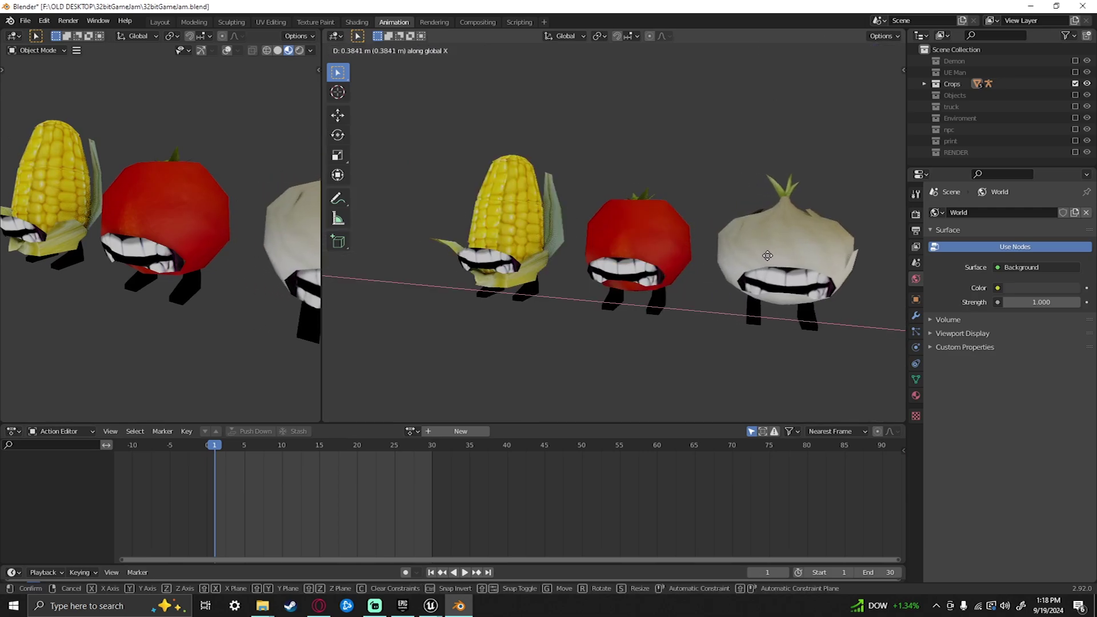
pyautogui.click(770, 263)
pyautogui.keyDown('shift'); pyautogui.moveTo(676, 237); pyautogui.dragTo(639, 259, button='middle'); pyautogui.keyUp('shift')
# Preview the bite animation on all three crop monsters, stop playback and save the Blender file
pyautogui.press('space')
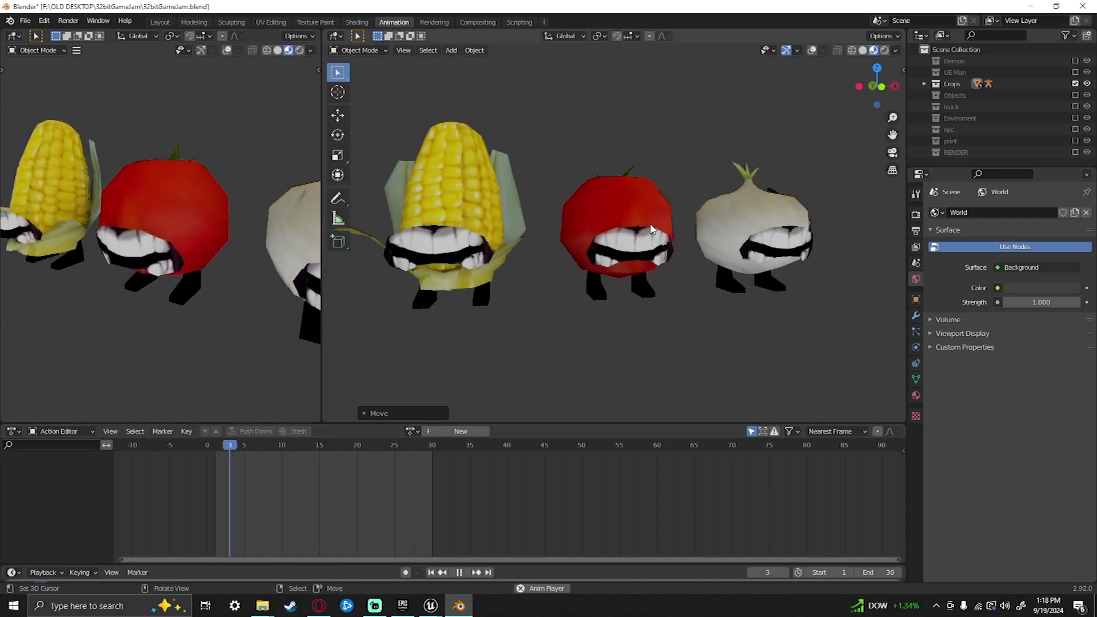
pyautogui.scroll(-1, 663, 241)
pyautogui.moveTo(664, 240); pyautogui.dragTo(609, 256, button='middle')
pyautogui.press('Escape')
pyautogui.hotkey('ctrl', 's')
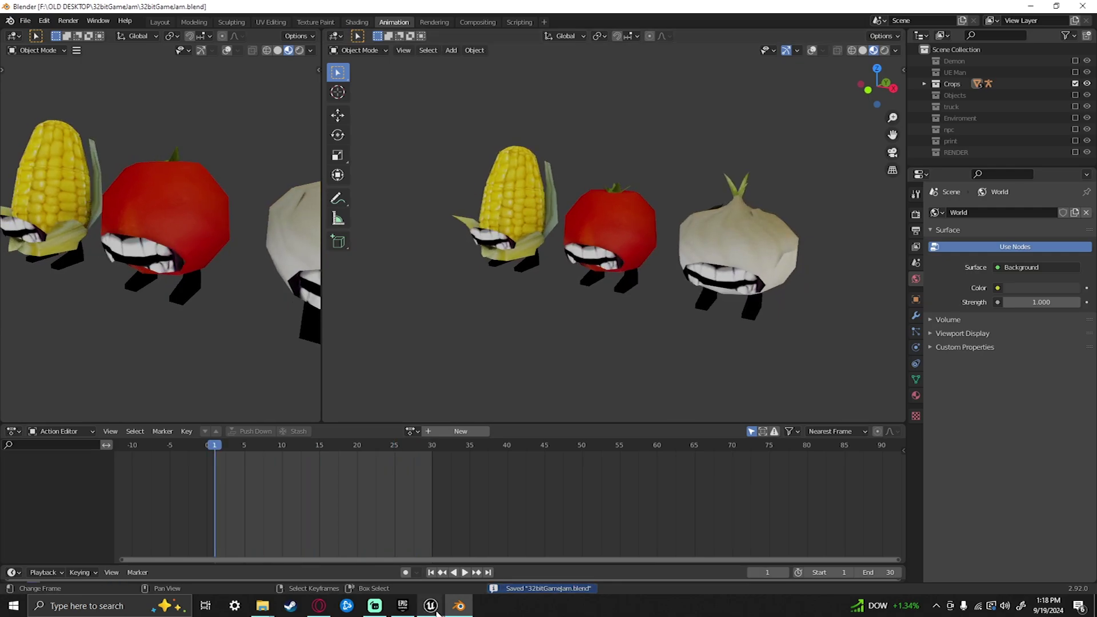
# Switch to Unreal Editor, start a play session of DEVLEVEL and walk the demon toward the crop monsters
pyautogui.moveTo(433, 610)
pyautogui.click(405, 576)
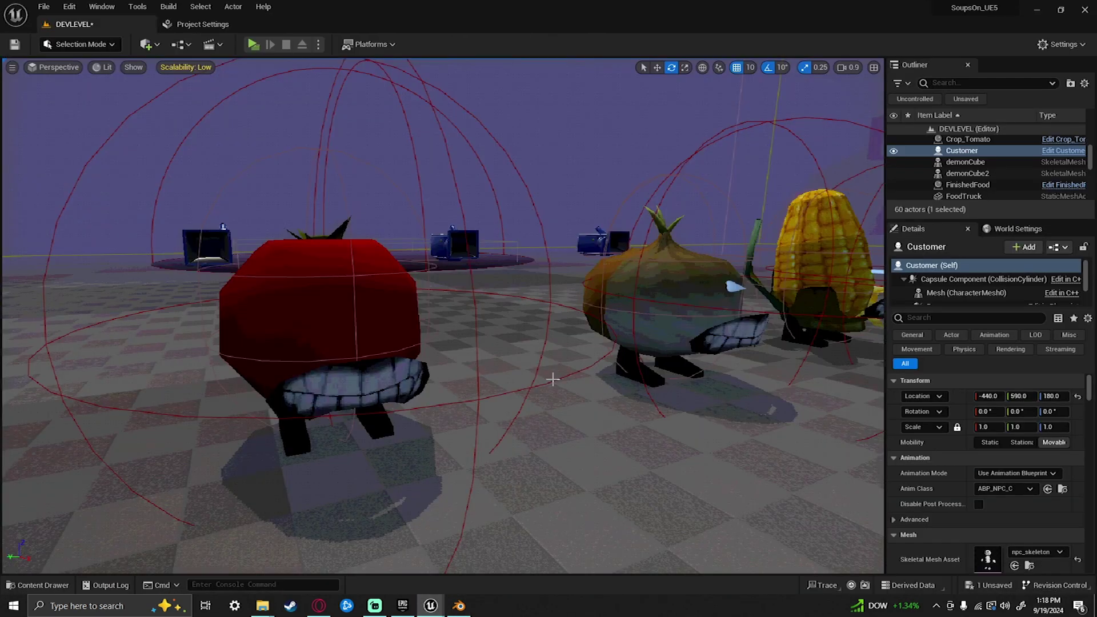
pyautogui.hotkey('alt', 'p')
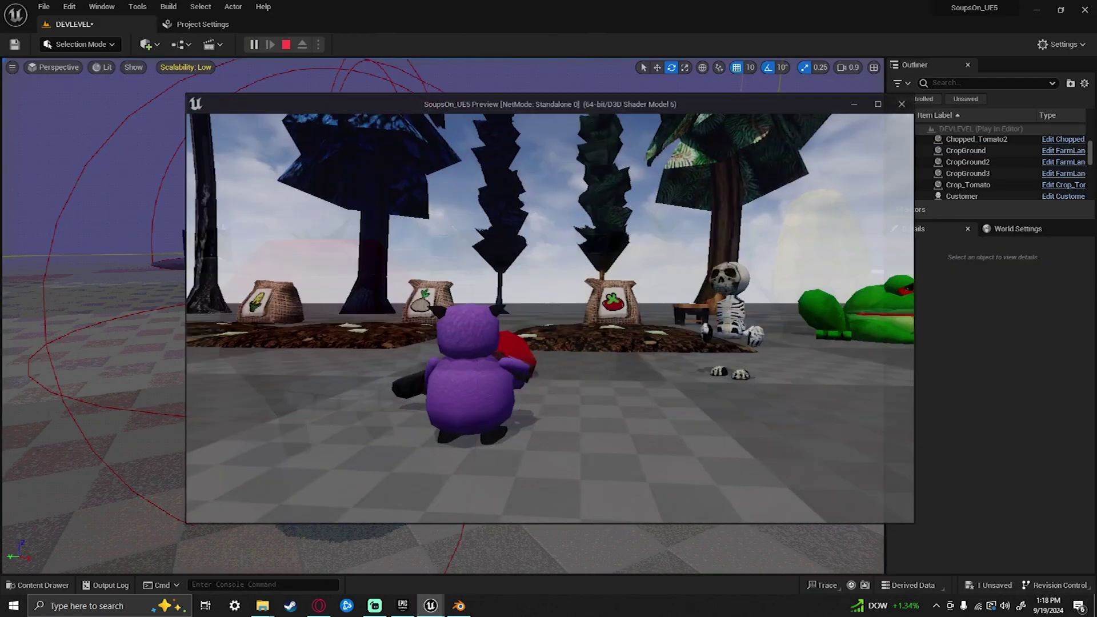
pyautogui.press('w')
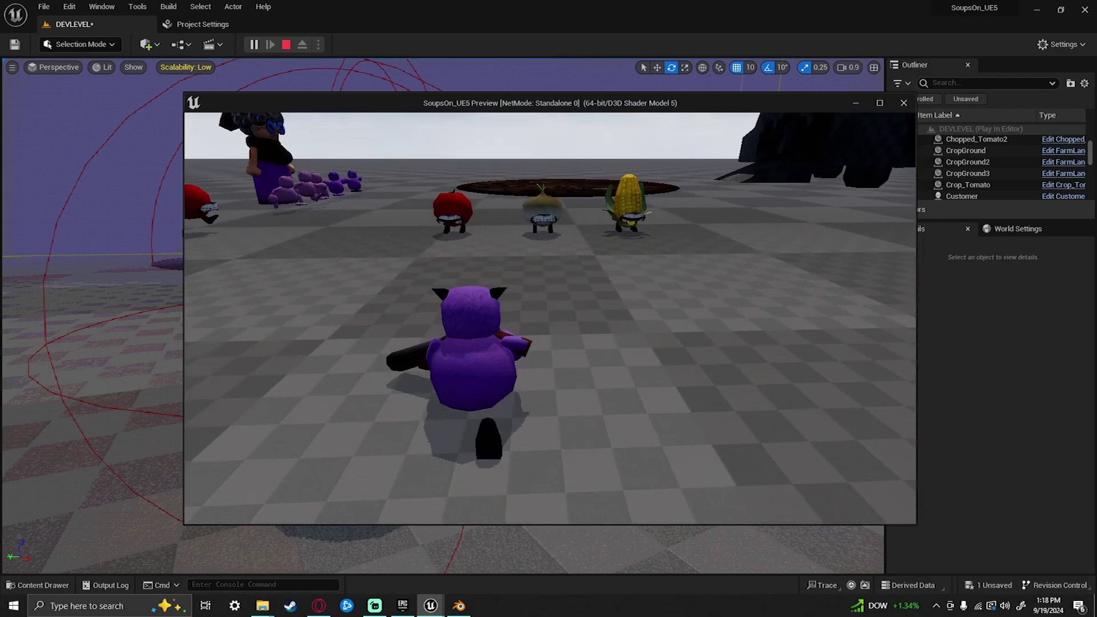
pyautogui.press('w')
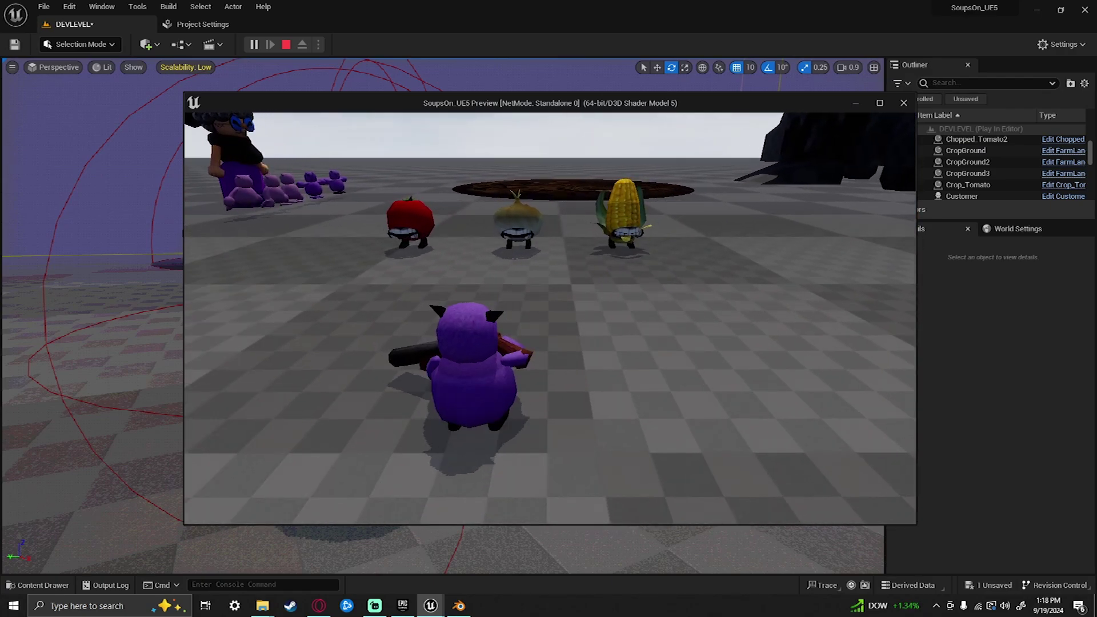
pyautogui.press('w')
pyautogui.press('w')
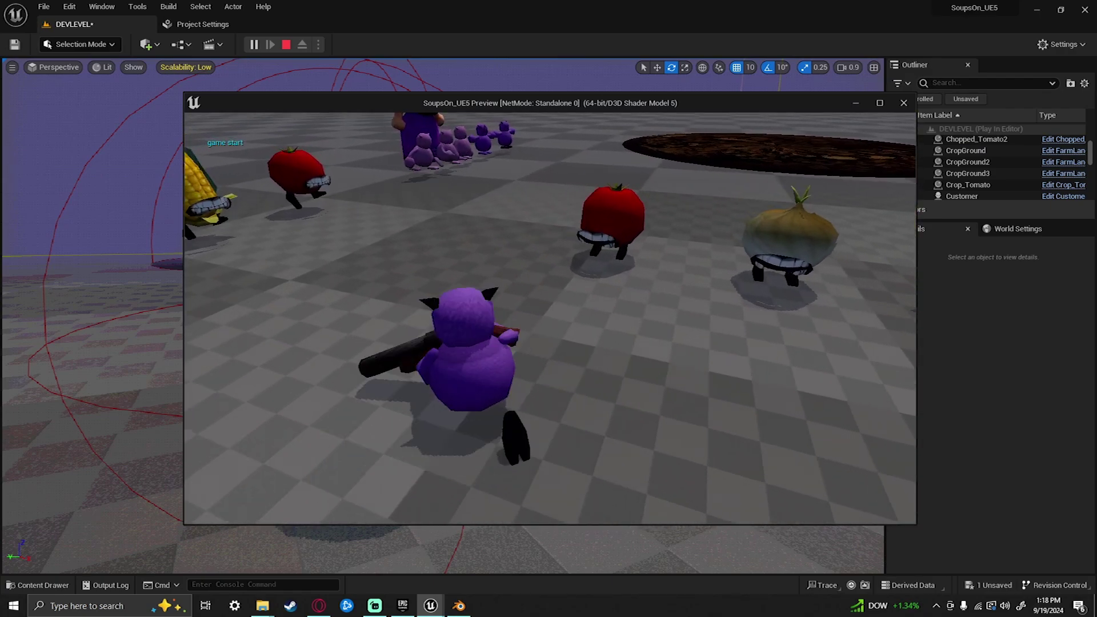
# Move the demon around near the tomato monster to test its bite attack in the game preview
pyautogui.press('s')
pyautogui.press('d')
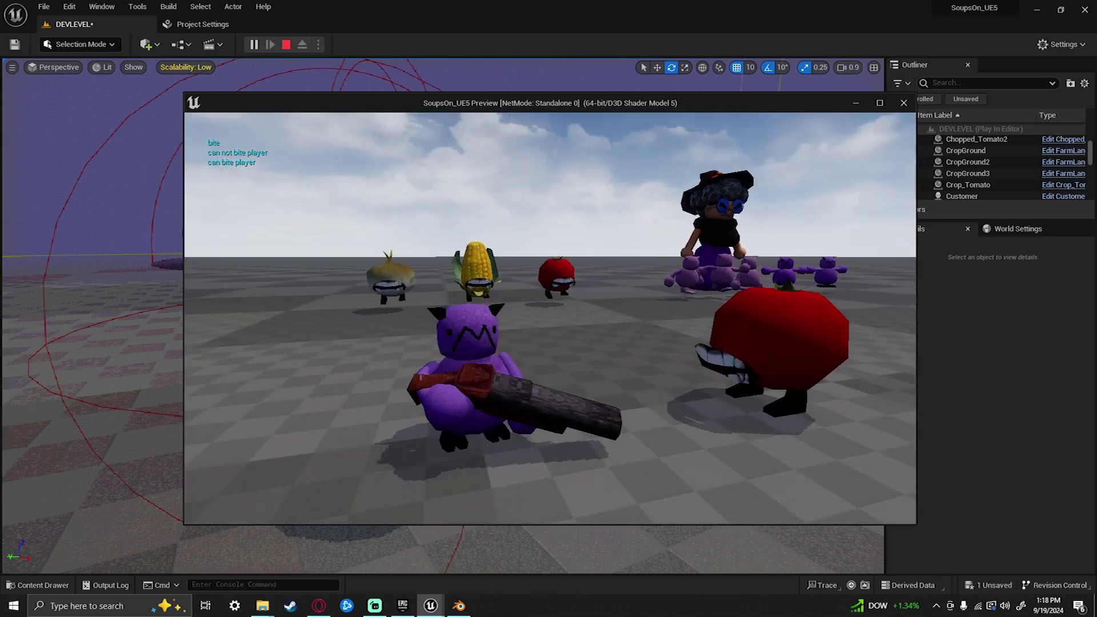
pyautogui.press('d')
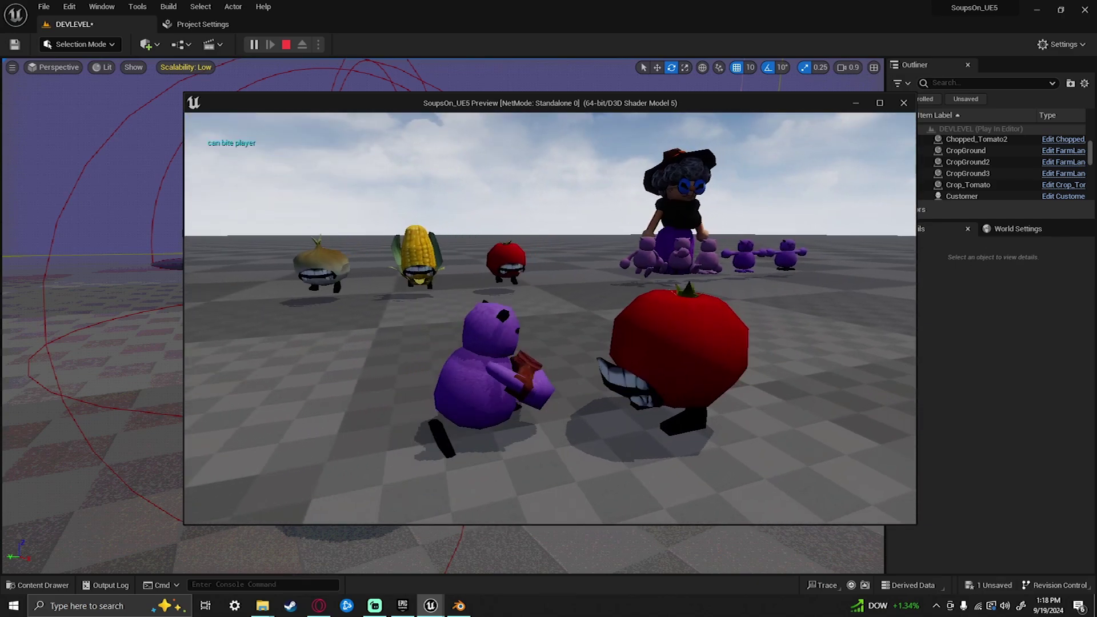
pyautogui.press('s')
pyautogui.press('d')
pyautogui.press('a')
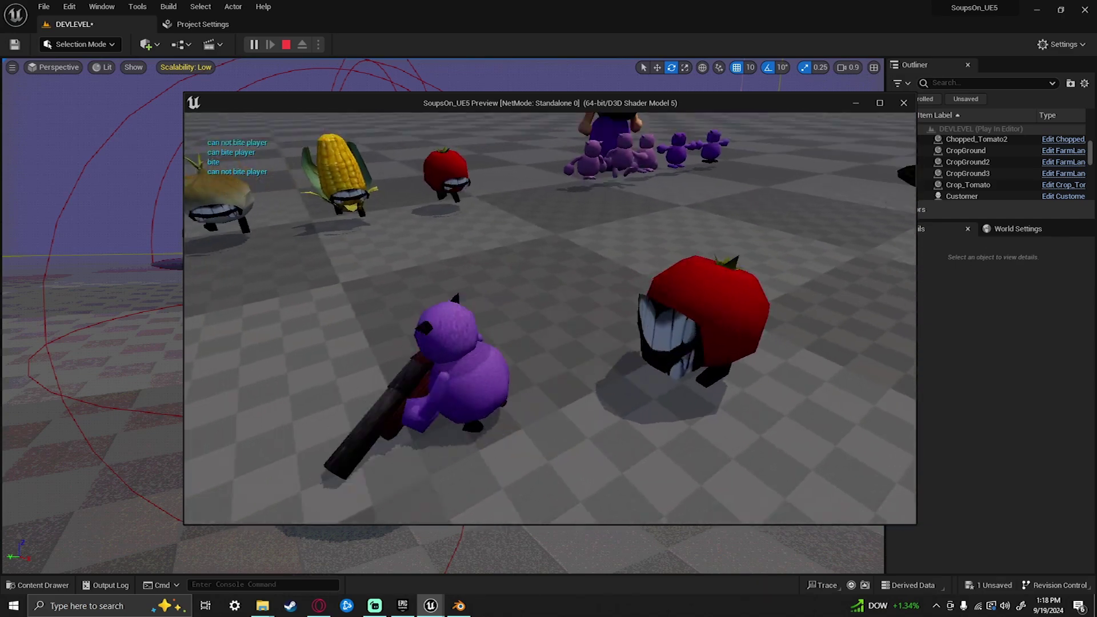
pyautogui.press('s')
pyautogui.press('d')
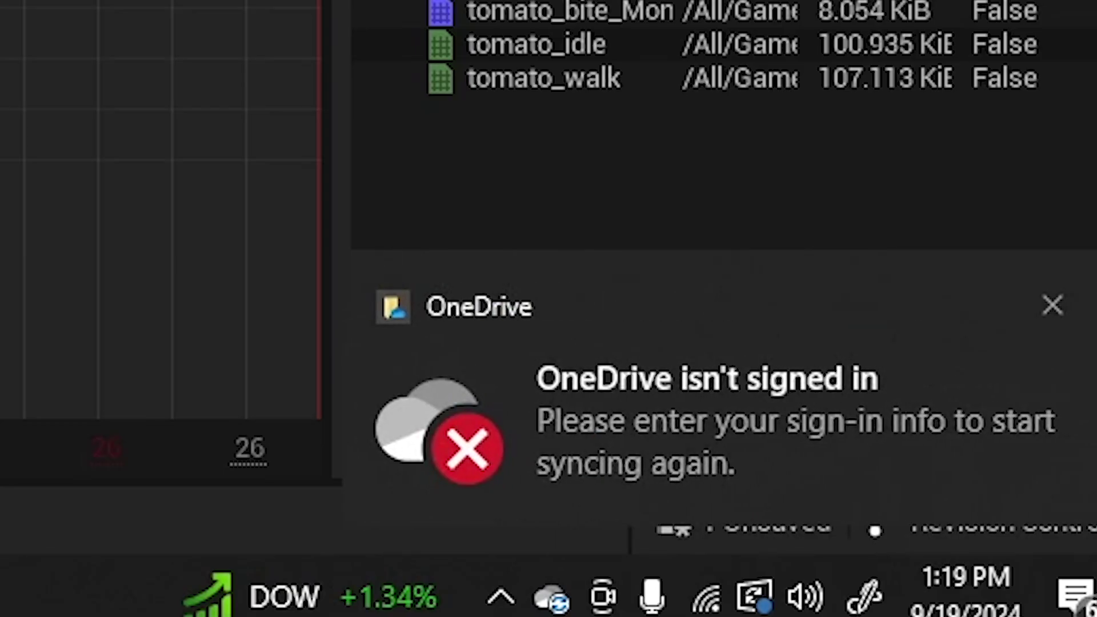
# Dismiss the OneDrive notification and play the tomato_bite2 animation from the start to check its mouth and sound notifies
pyautogui.click(1053, 305)
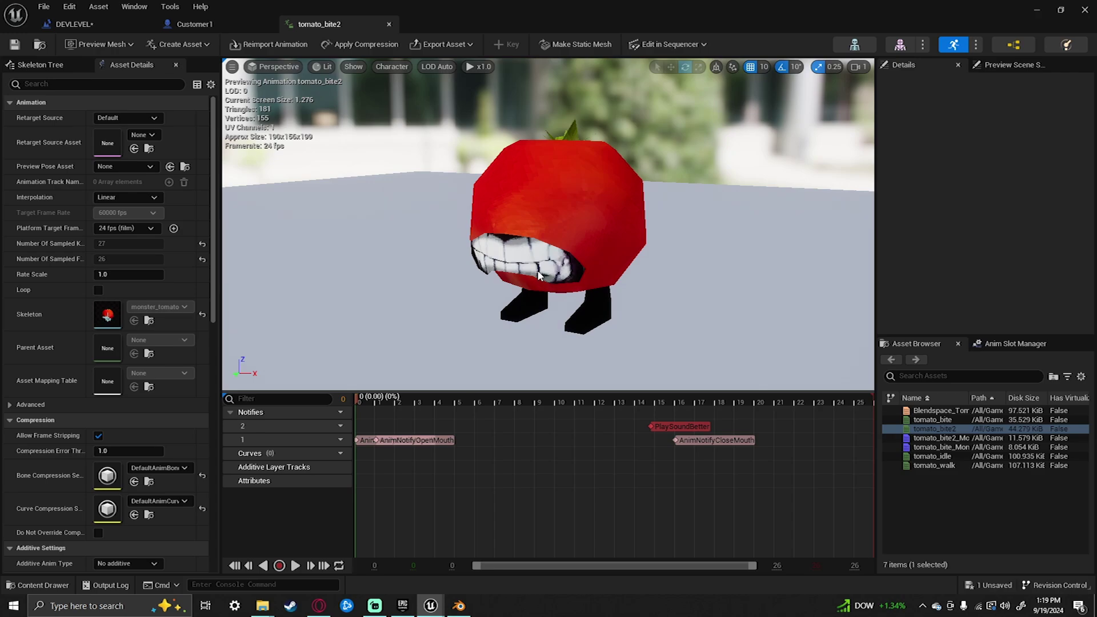
pyautogui.moveTo(358, 397)
pyautogui.mouseDown()
pyautogui.moveTo(398, 399)
pyautogui.moveTo(358, 407)
pyautogui.moveTo(522, 399)
pyautogui.moveTo(423, 410)
pyautogui.moveTo(510, 417)
pyautogui.moveTo(348, 406)
pyautogui.mouseUp()
pyautogui.press('space')
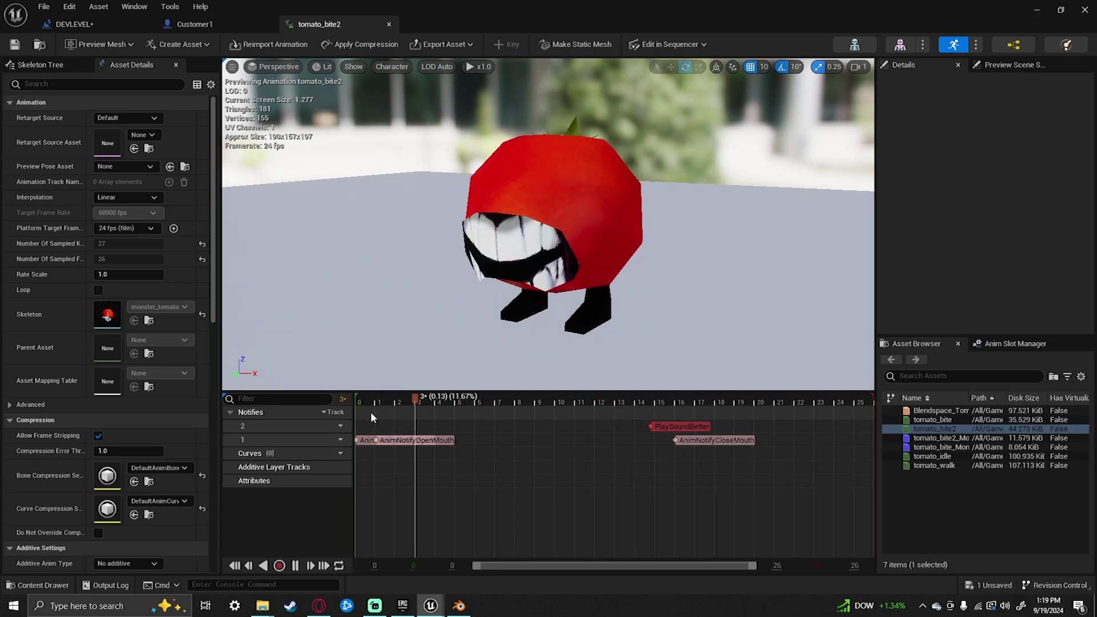
pyautogui.press('space')
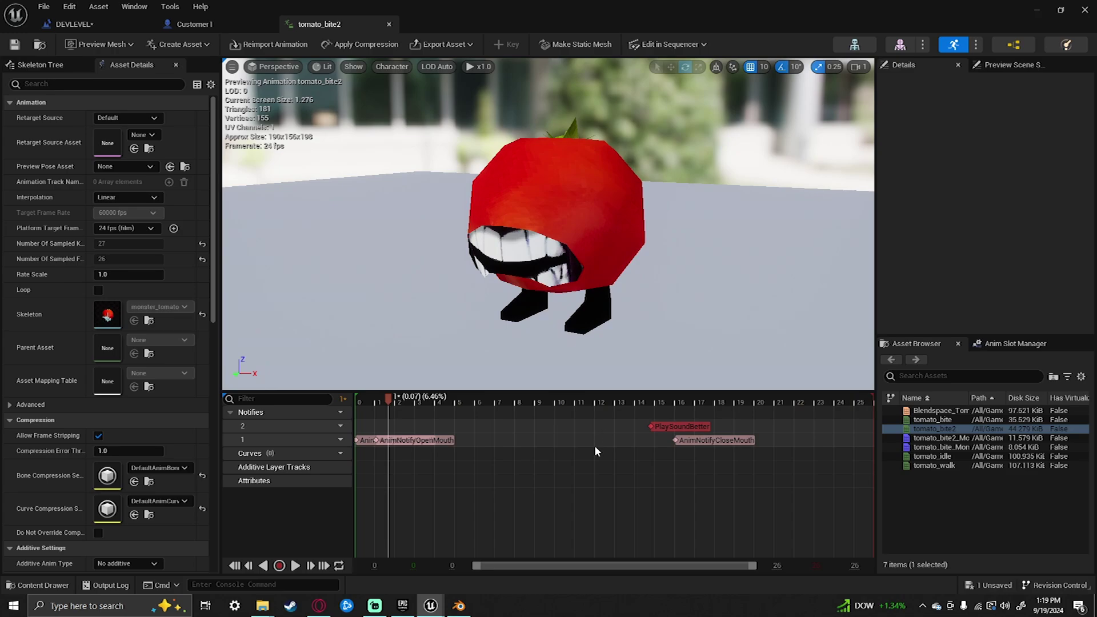
pyautogui.press('space')
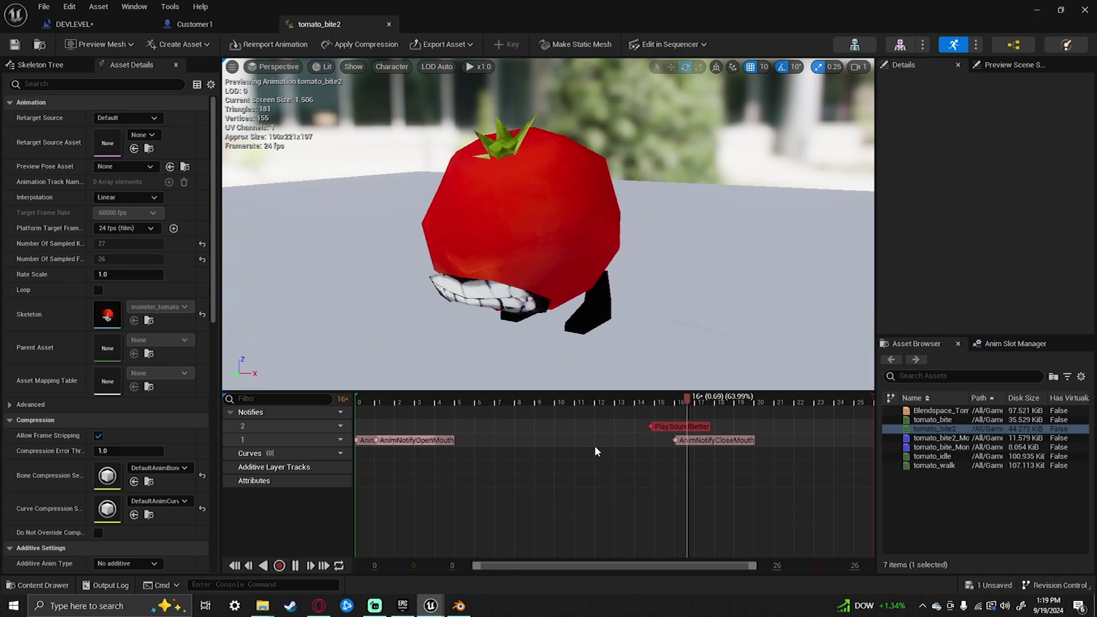
pyautogui.press('space')
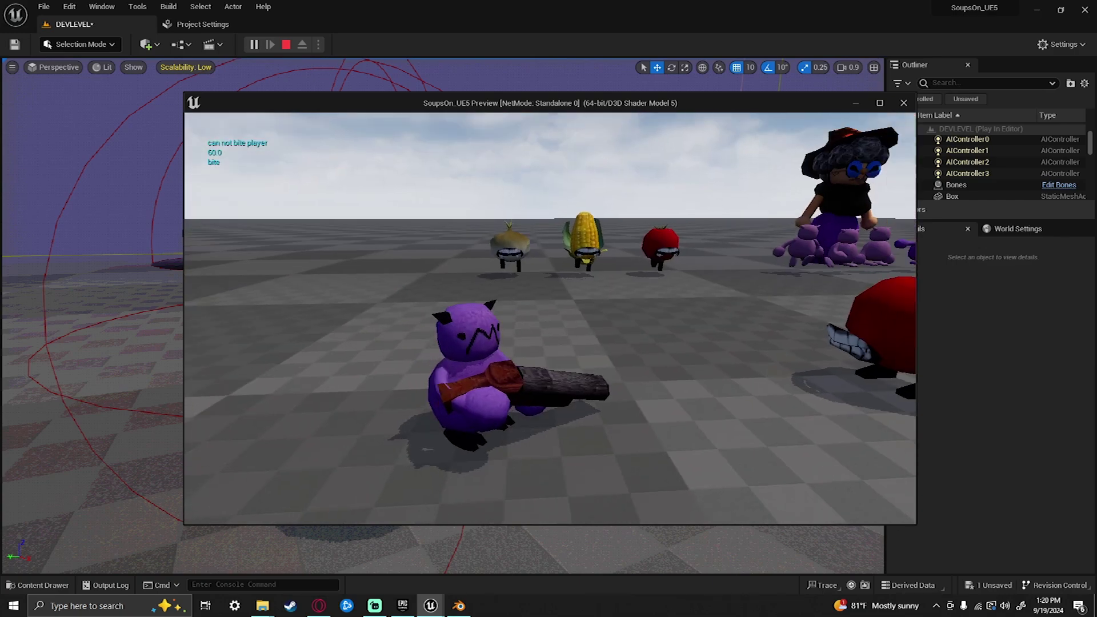
# Walk the demon around the tomato monster in the running game preview to test the bite attack again
pyautogui.press('a')
pyautogui.press('d')
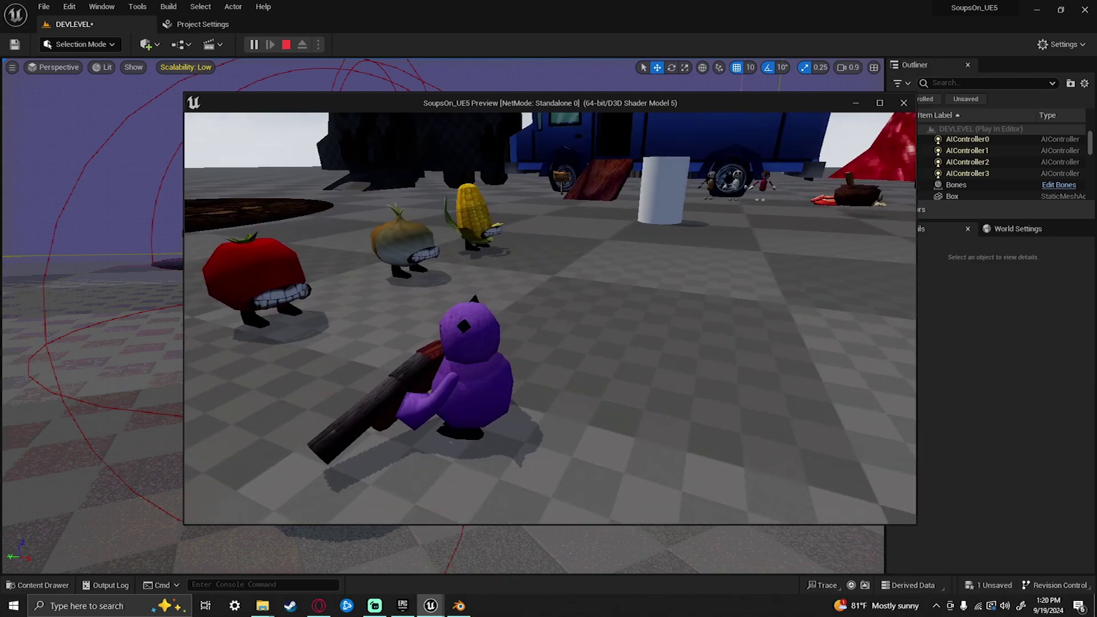
pyautogui.press('d')
pyautogui.press('s')
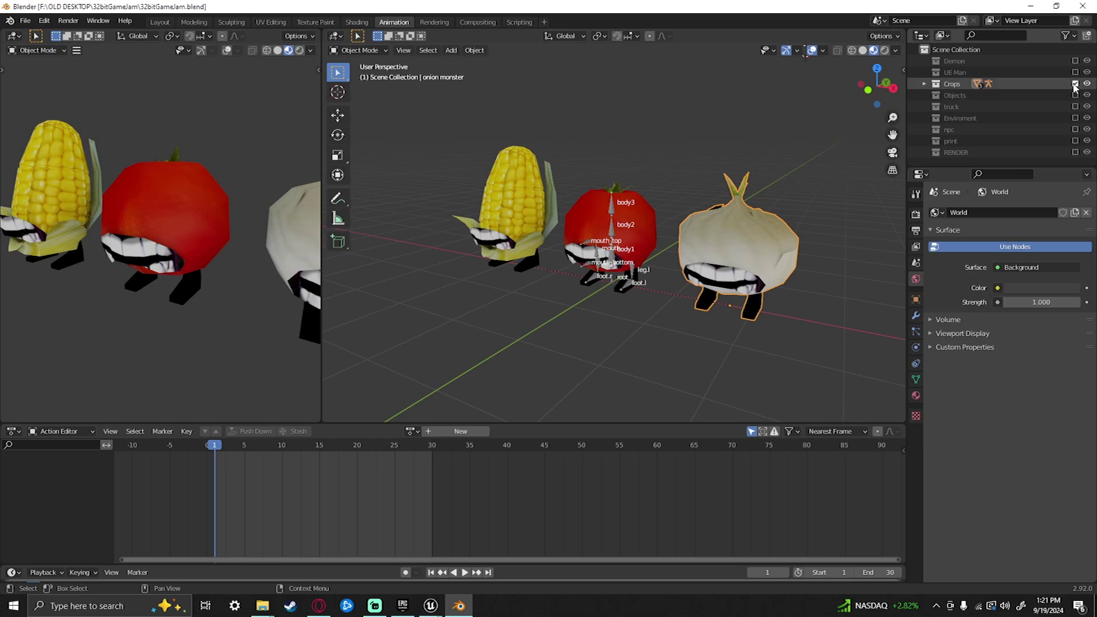
# Exclude the Crops collection from the Blender view layer and enable the Demon collection instead
pyautogui.click(1075, 83)
pyautogui.click(1075, 61)
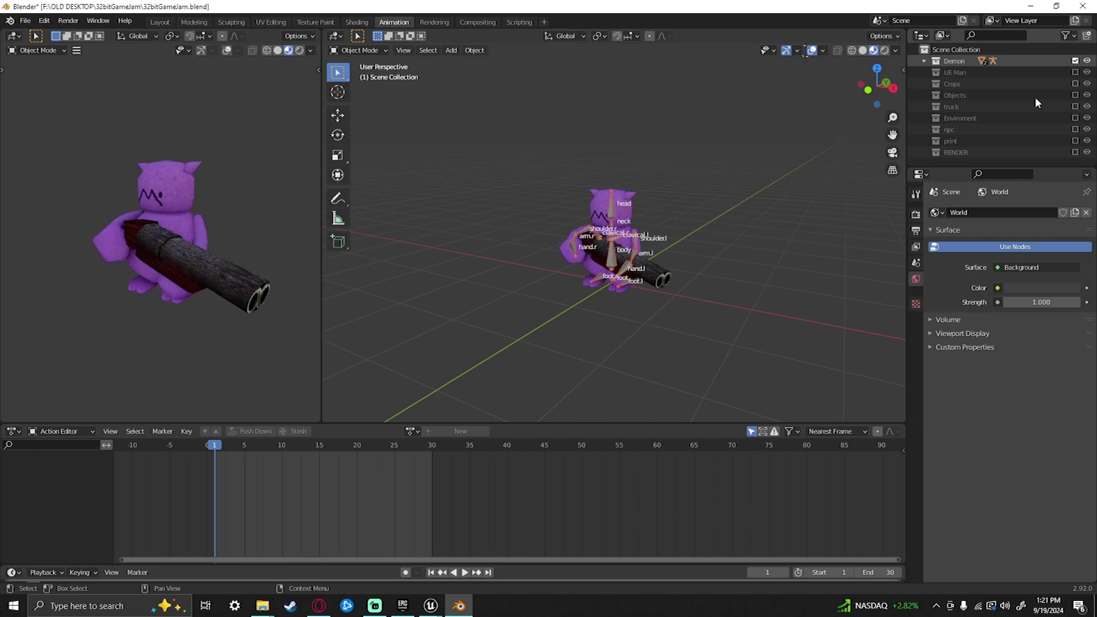
pyautogui.scroll(4, 657, 213)
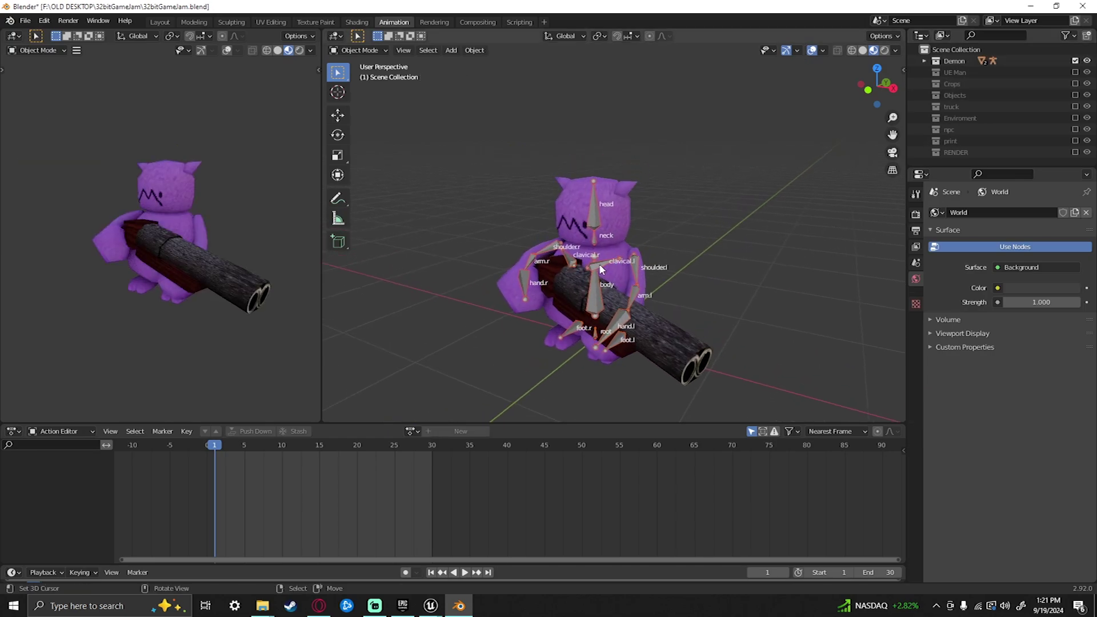
# Select the demon's armature, keep Material Preview shading, and play back its death action
pyautogui.click(602, 270)
pyautogui.press('z')
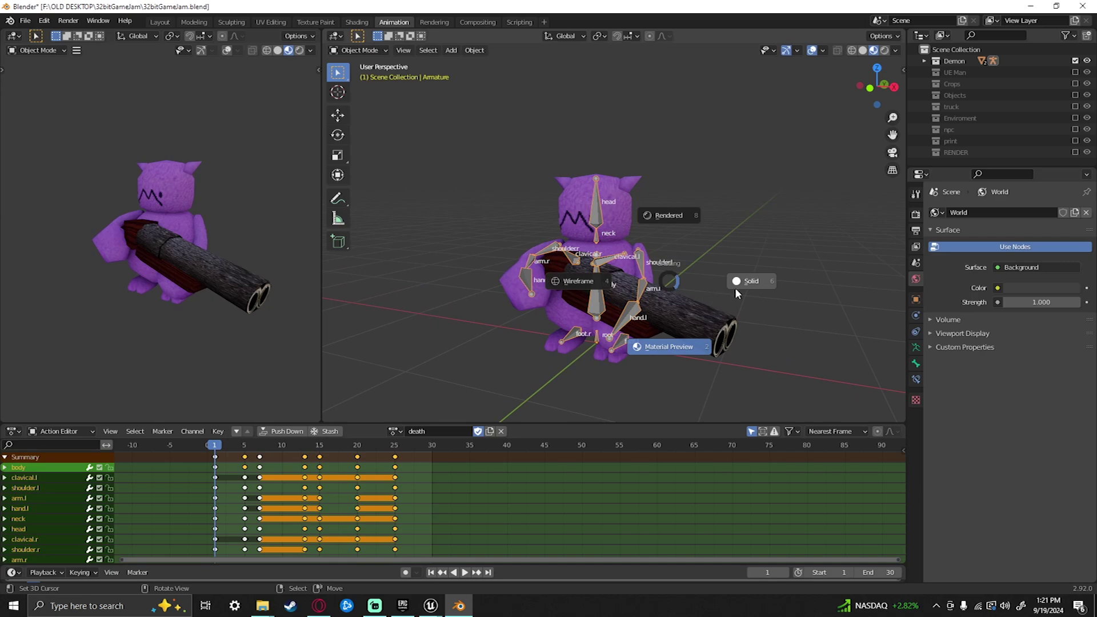
pyautogui.click(690, 324)
pyautogui.press('space')
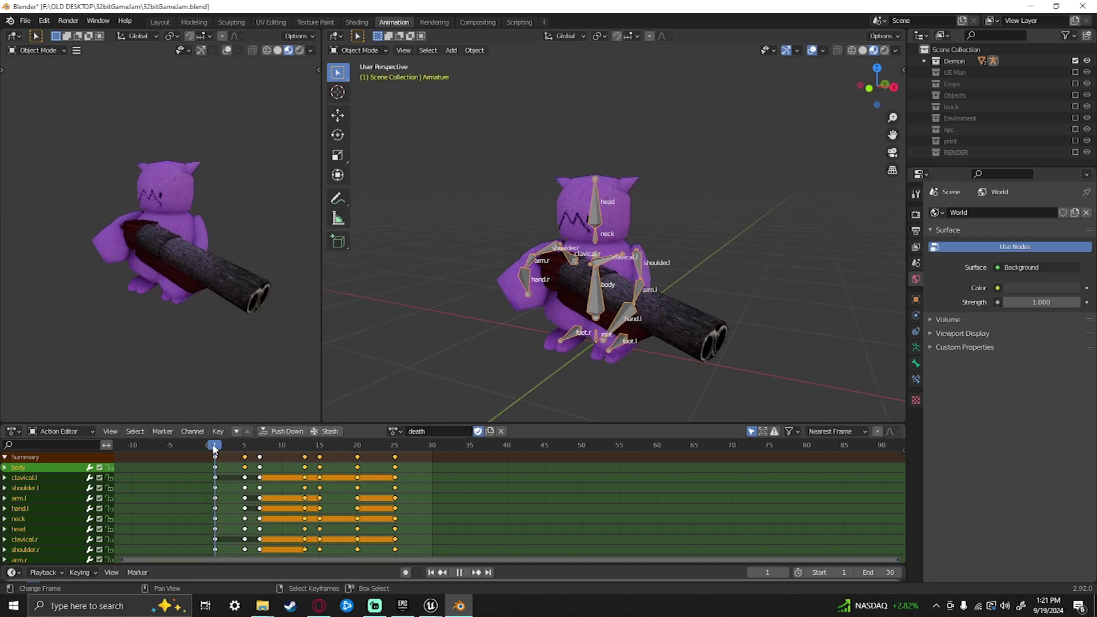
# Replay the demon's death action and view it from several angles with the viewport overlays hidden
pyautogui.press('space')
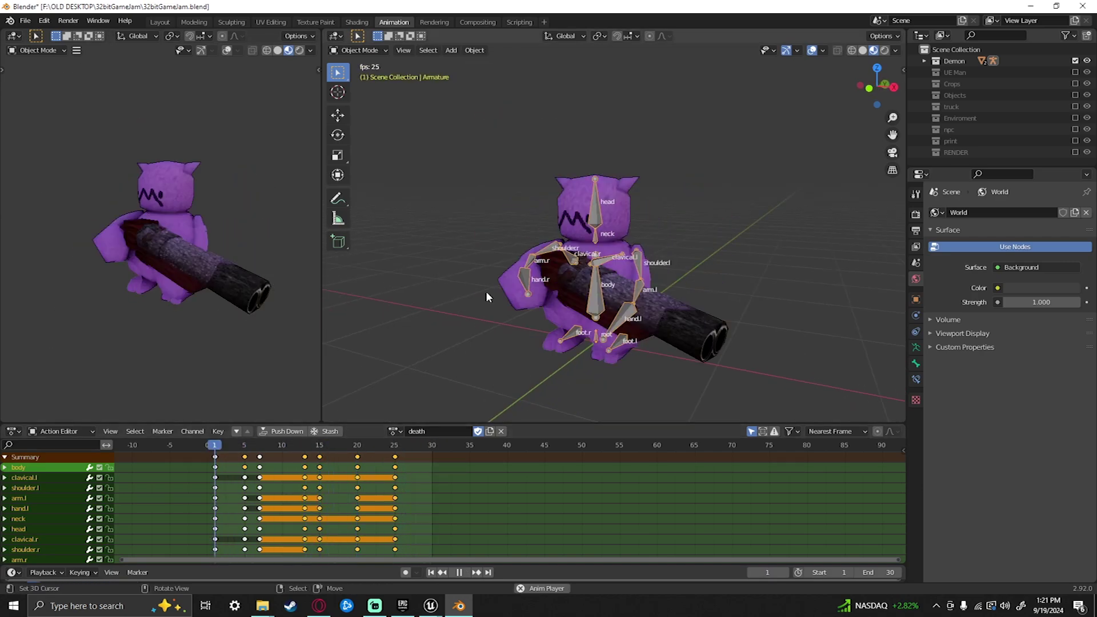
pyautogui.moveTo(553, 299); pyautogui.dragTo(668, 312, button='middle')
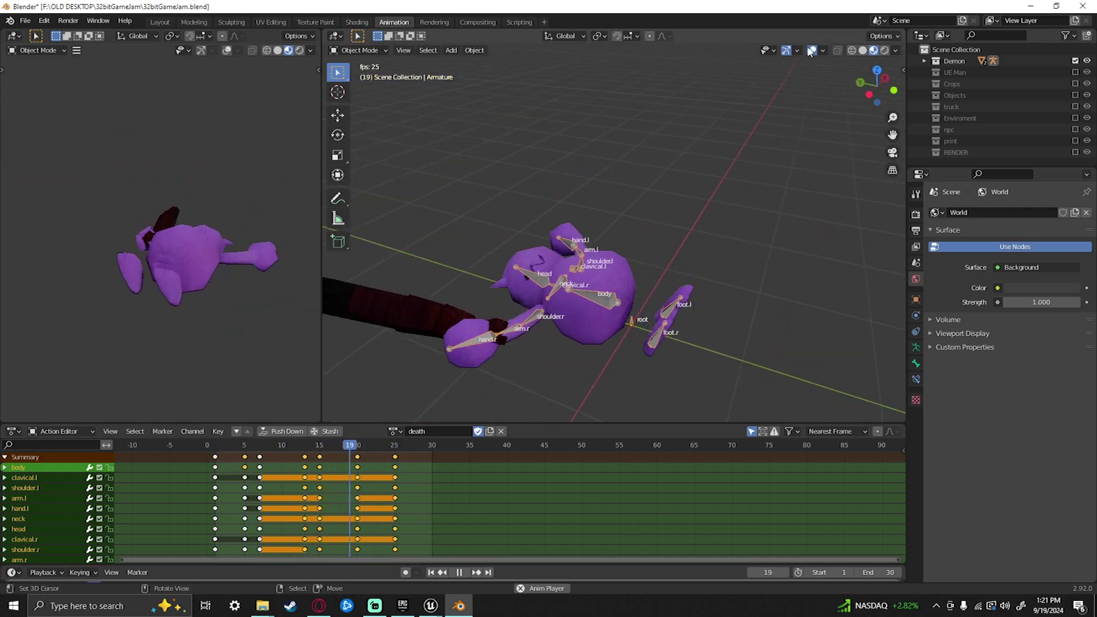
pyautogui.hotkey('shift', 'alt', 'z')
pyautogui.moveTo(550, 242); pyautogui.dragTo(391, 233, button='middle')
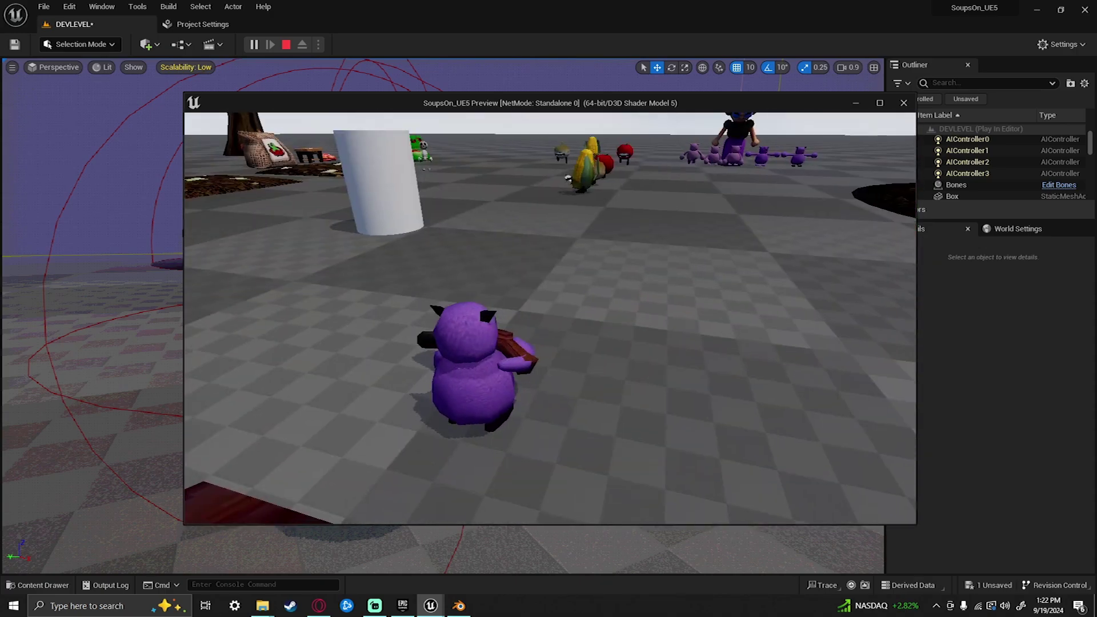
# Switch to Unreal Engine and walk the demon across the floor in the running game preview
pyautogui.press('w')
pyautogui.press('d')
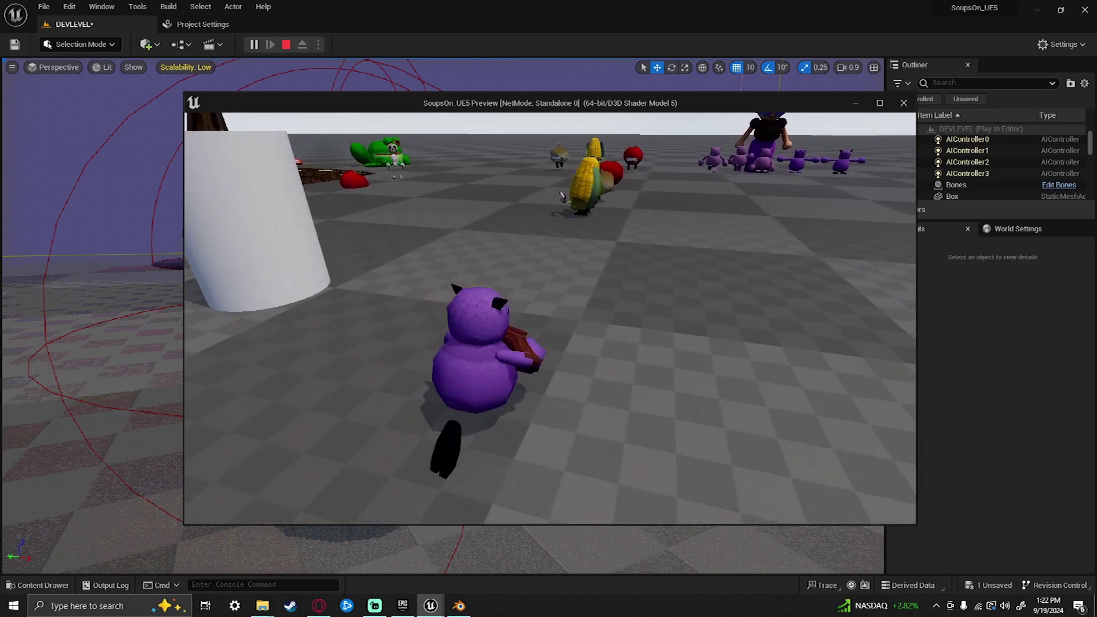
pyautogui.press('s')
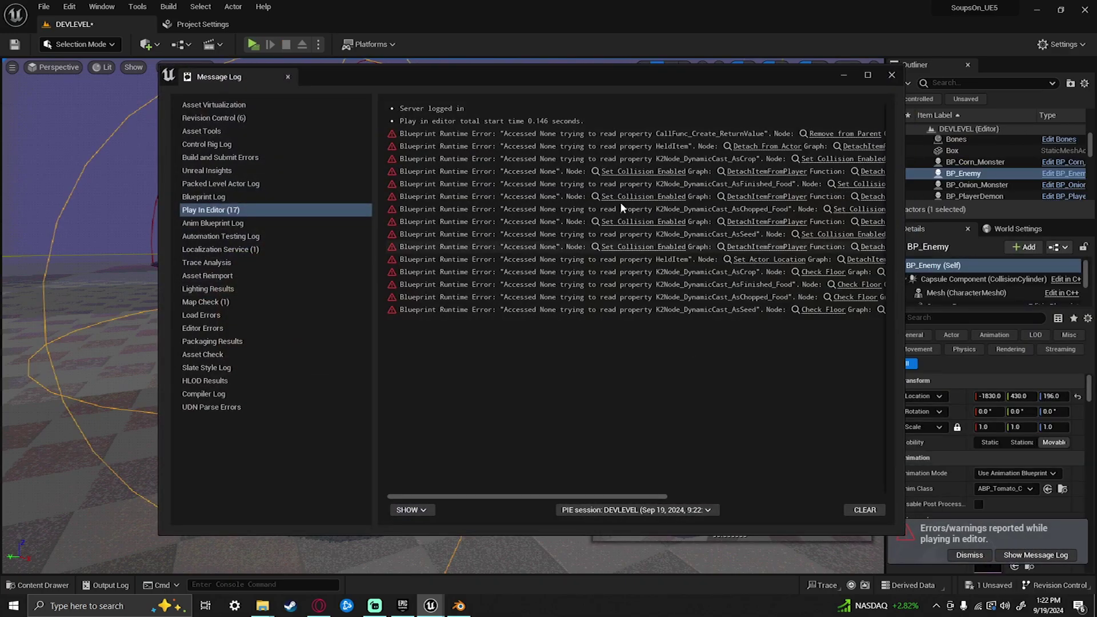
# Close the Message Log, select the player demon in the level, and open its BP_PlayerDemon blueprint
pyautogui.click(887, 77)
pyautogui.moveTo(506, 264); pyautogui.dragTo(880, 257, button='right')
pyautogui.press('w')
pyautogui.moveTo(448, 266); pyautogui.dragTo(474, 265, button='right')
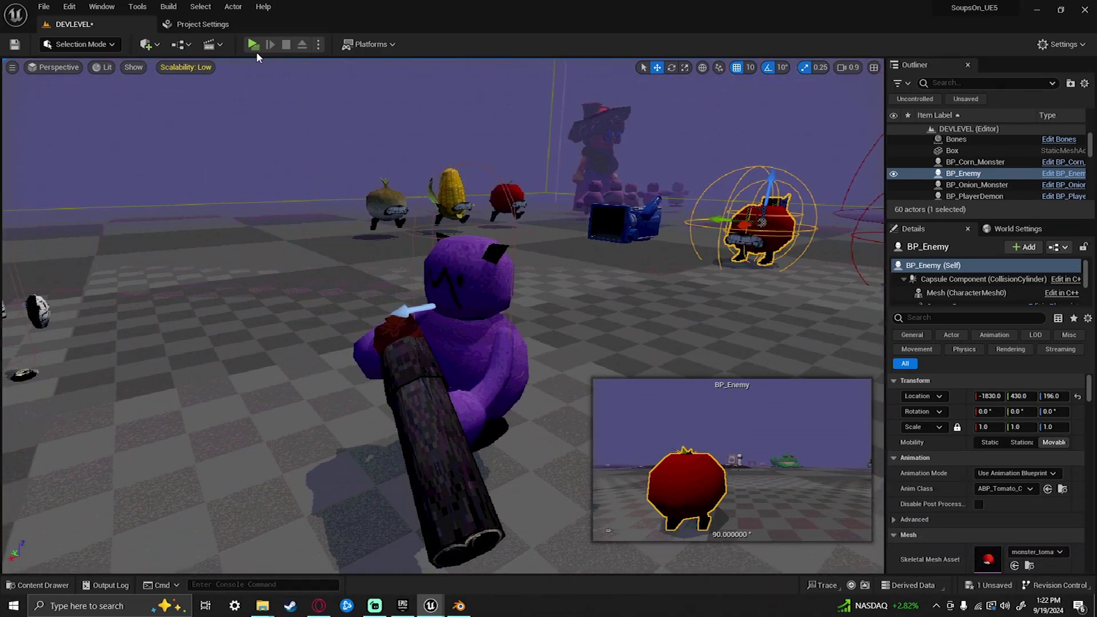
pyautogui.click(505, 283)
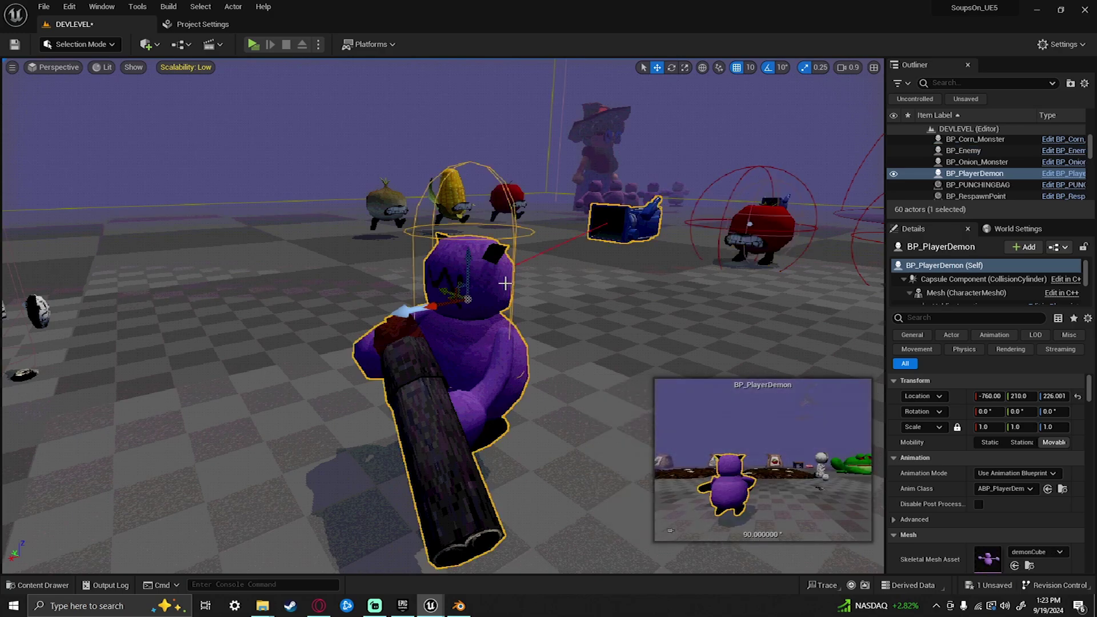
pyautogui.doubleClick(505, 283)
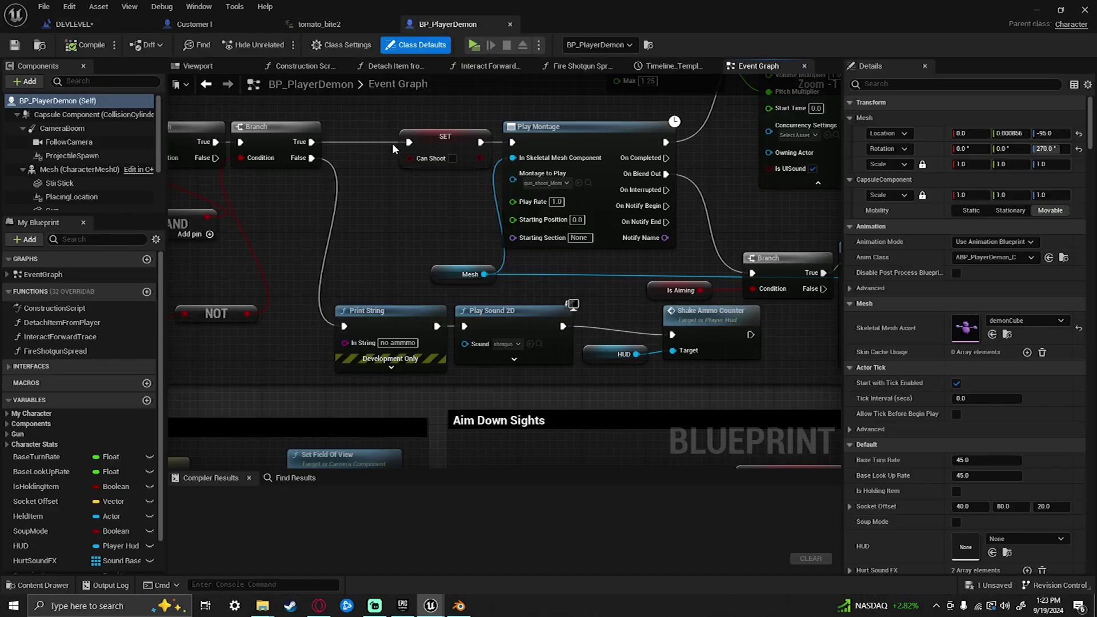
# Inspect the demon's Mesh and Gun components in the 3D view of the BP_PlayerDemon blueprint
pyautogui.click(217, 64)
pyautogui.moveTo(663, 238); pyautogui.dragTo(514, 240, button='right')
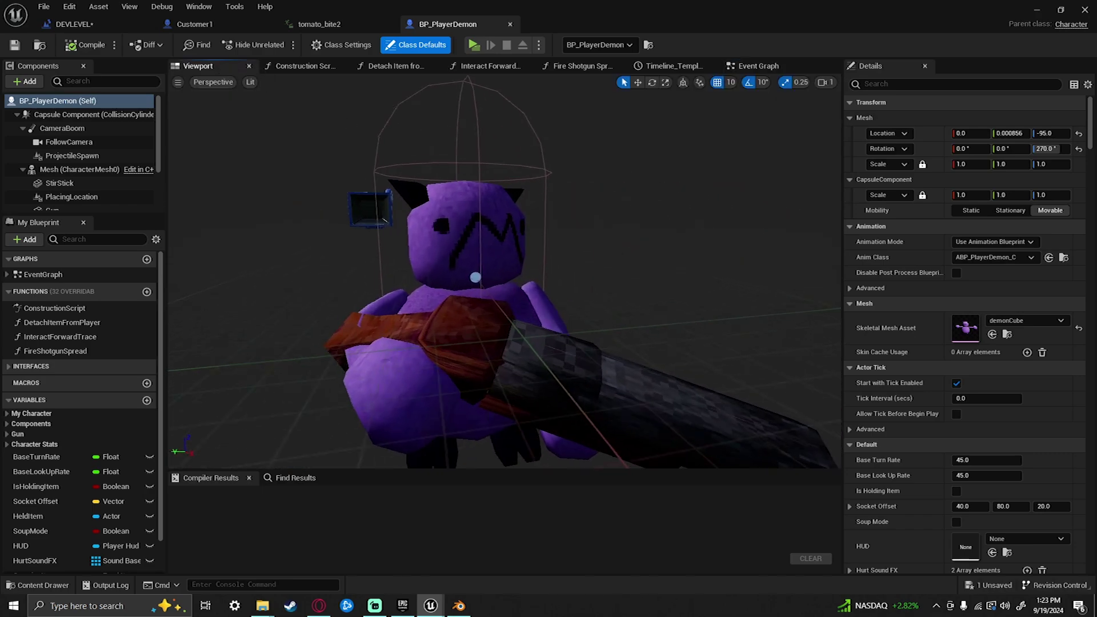
pyautogui.click(448, 250)
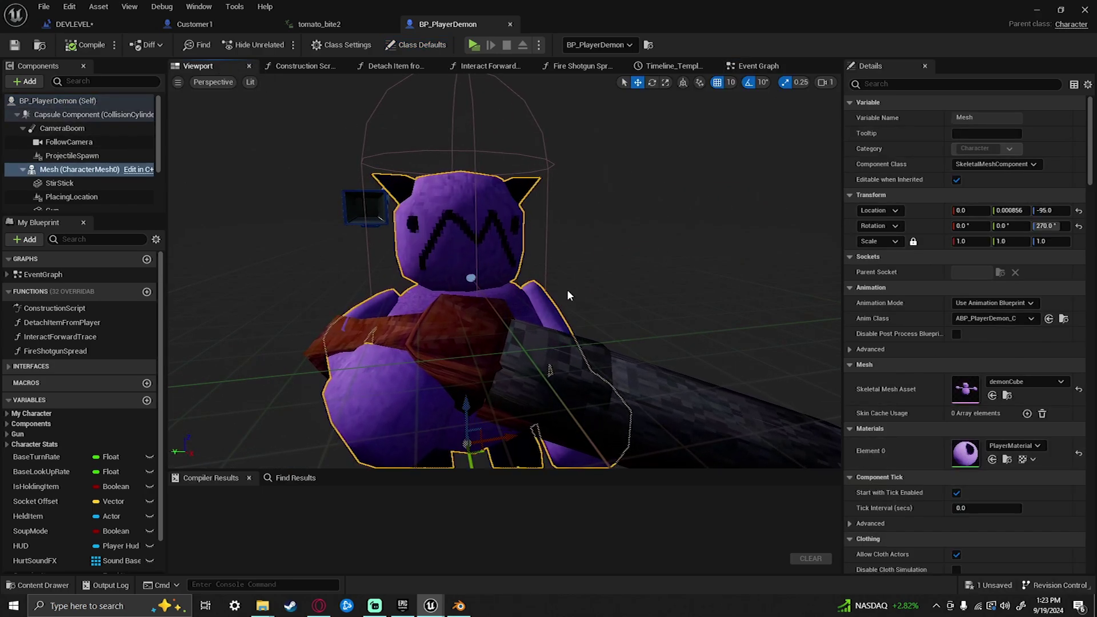
pyautogui.moveTo(499, 406)
pyautogui.mouseDown(button='right')
pyautogui.moveTo(496, 448)
pyautogui.moveTo(487, 420)
pyautogui.mouseUp(button='right')
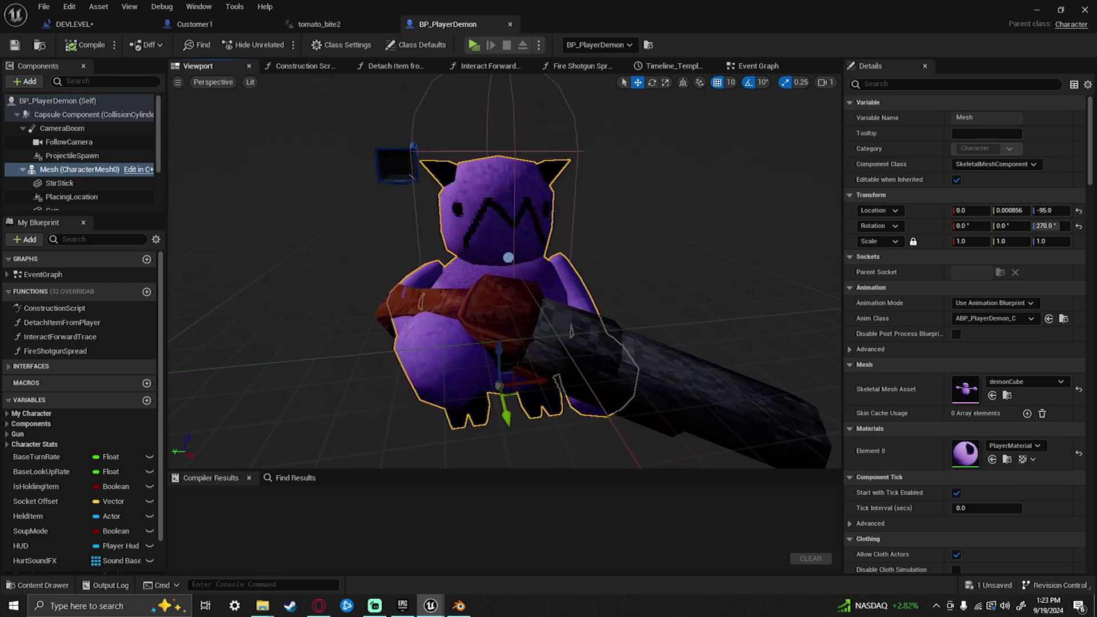
pyautogui.scroll(-1, 114, 183)
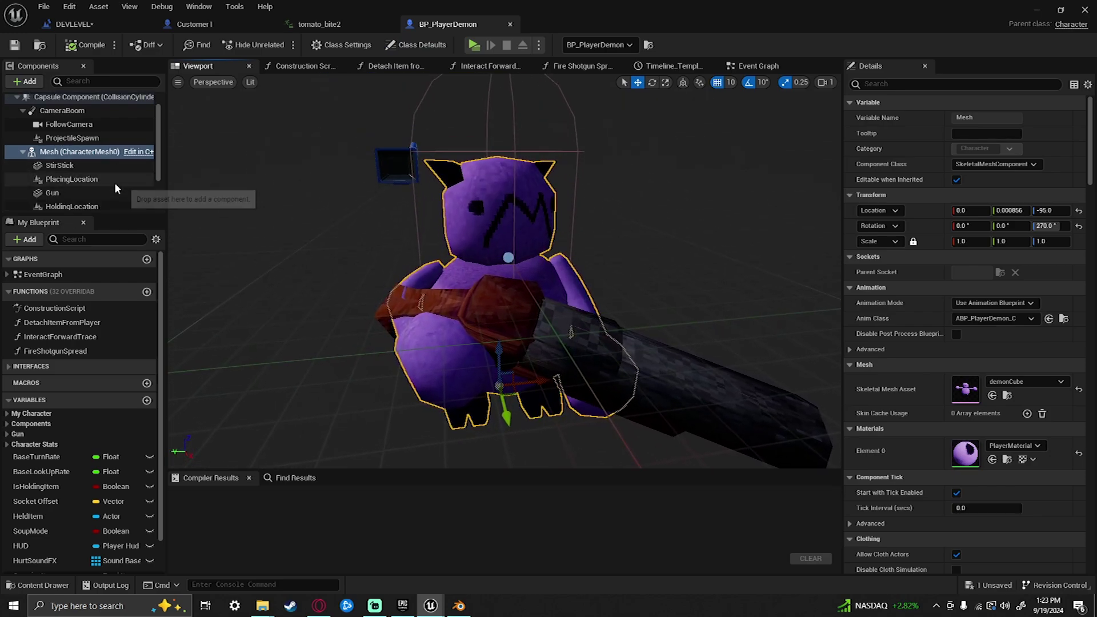
pyautogui.click(57, 195)
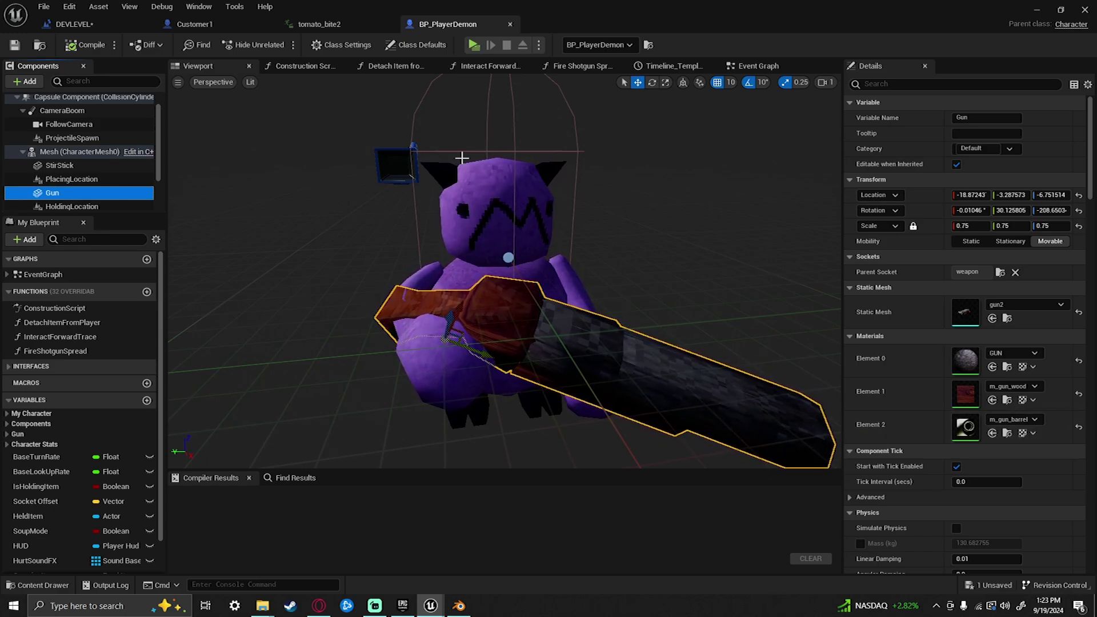
pyautogui.click(530, 327)
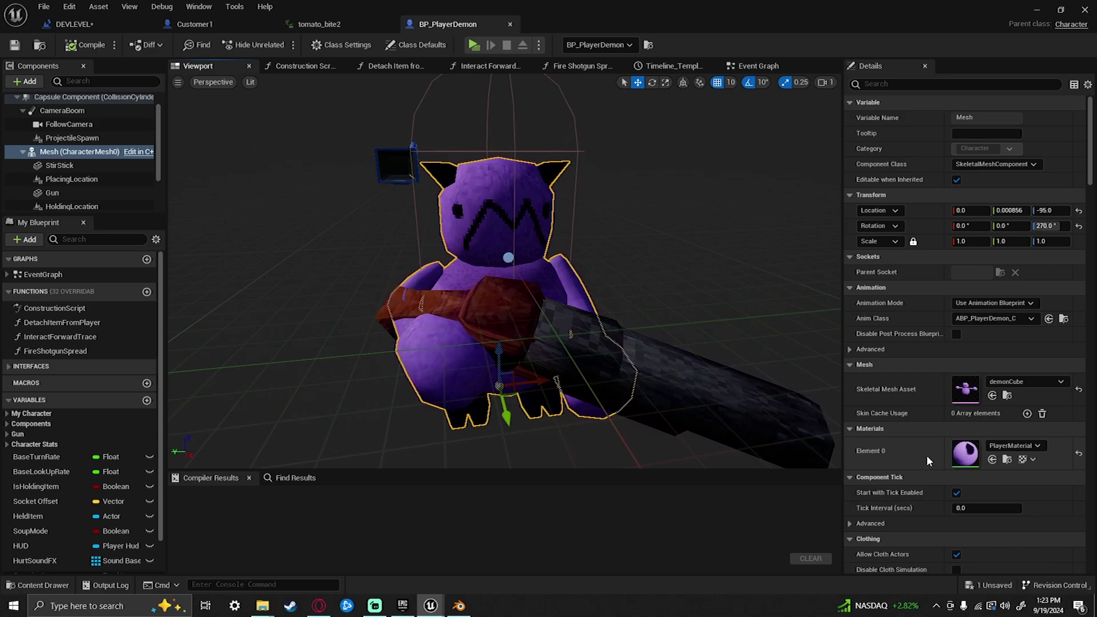
# Start a new game preview and walk the demon around the tomato monster to test its bite attack
pyautogui.hotkey('alt', 'p')
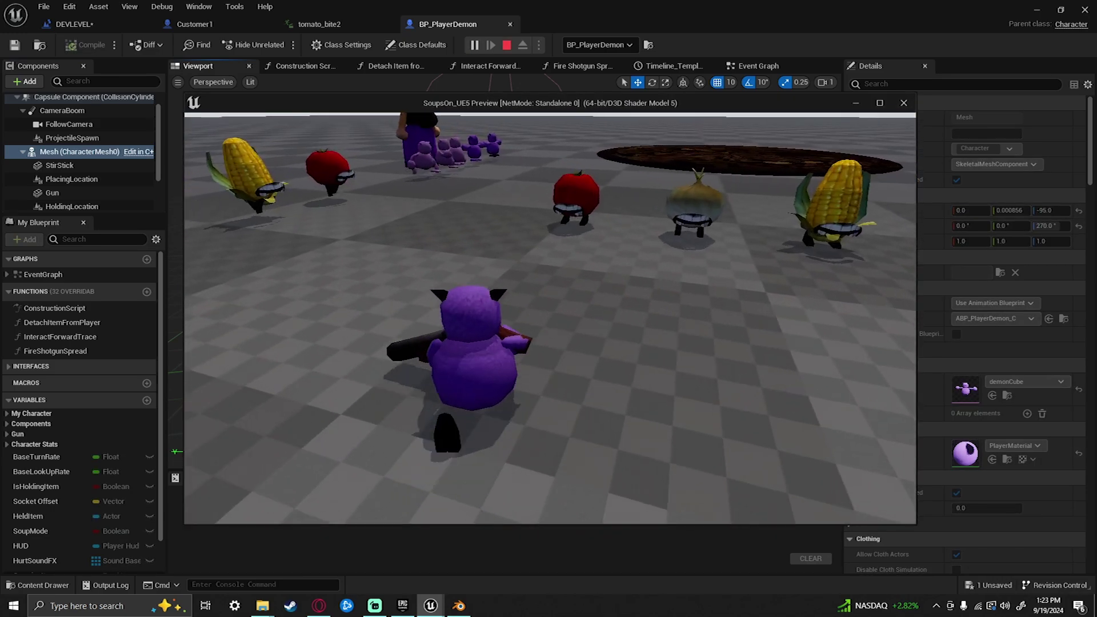
pyautogui.press('w')
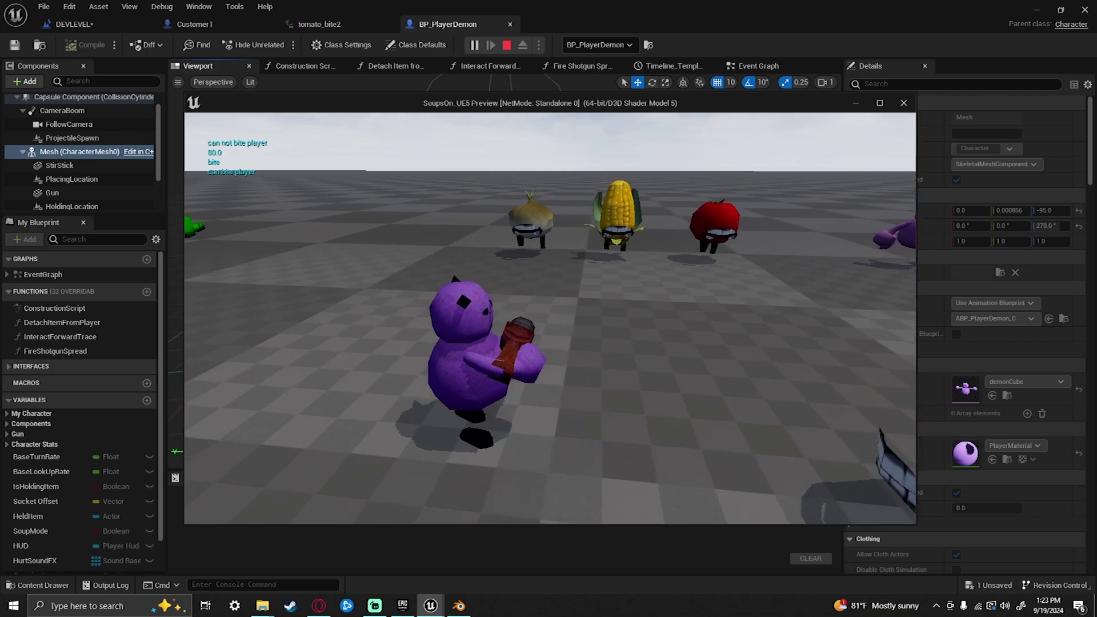
pyautogui.press('s')
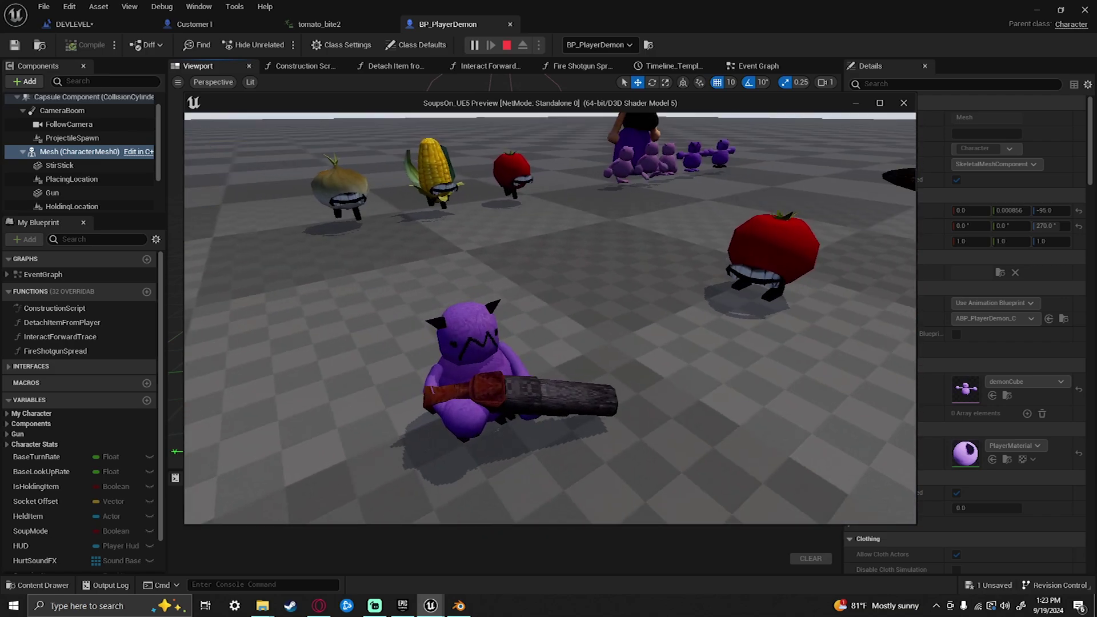
pyautogui.press('d')
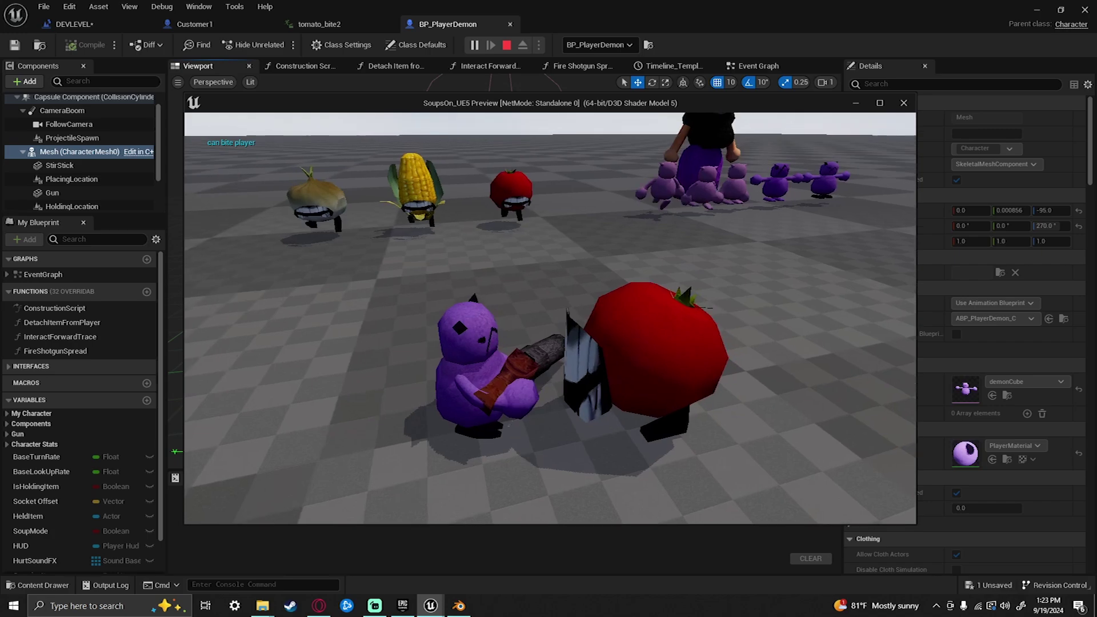
pyautogui.press('s')
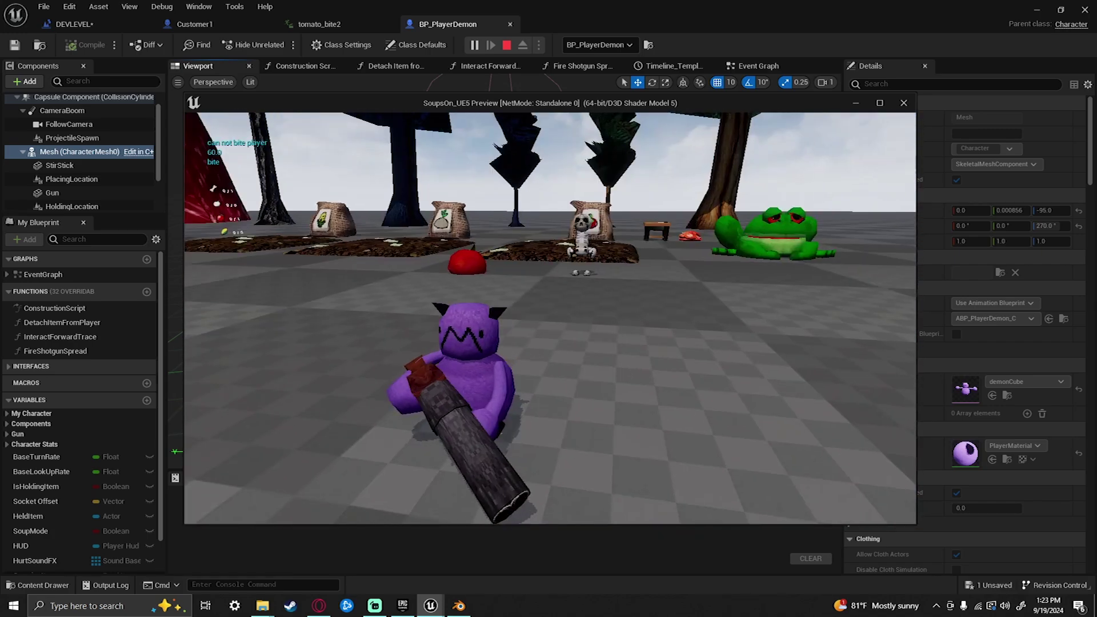
pyautogui.press('d')
pyautogui.press('s')
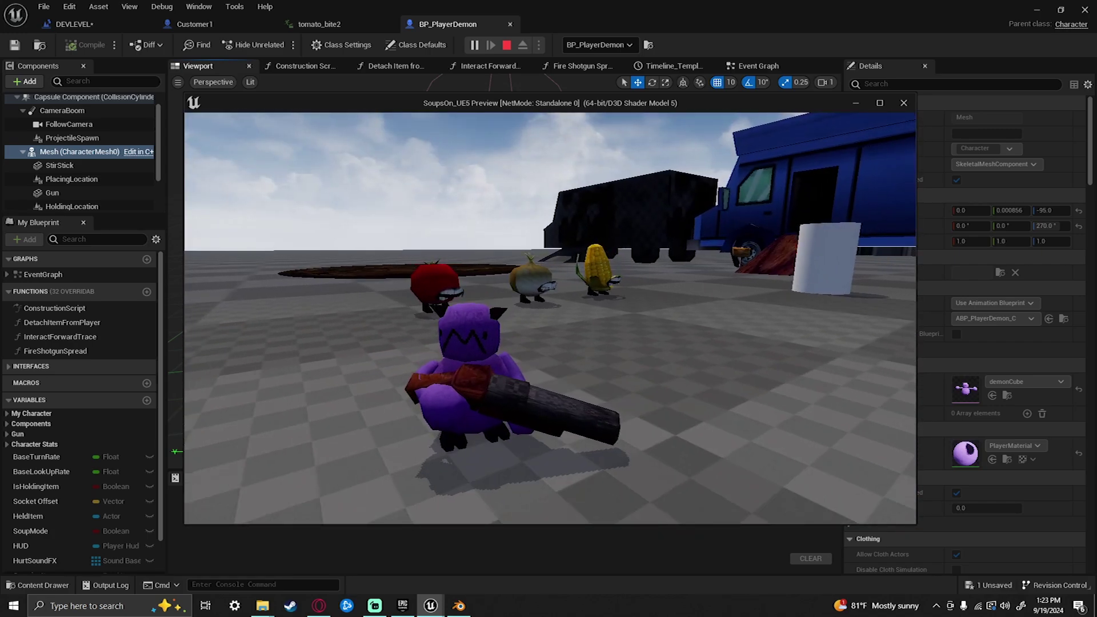
# Move the demon around the crop monsters, aim the shotgun at them, and shoot the corn monster
pyautogui.press('a')
pyautogui.press('w')
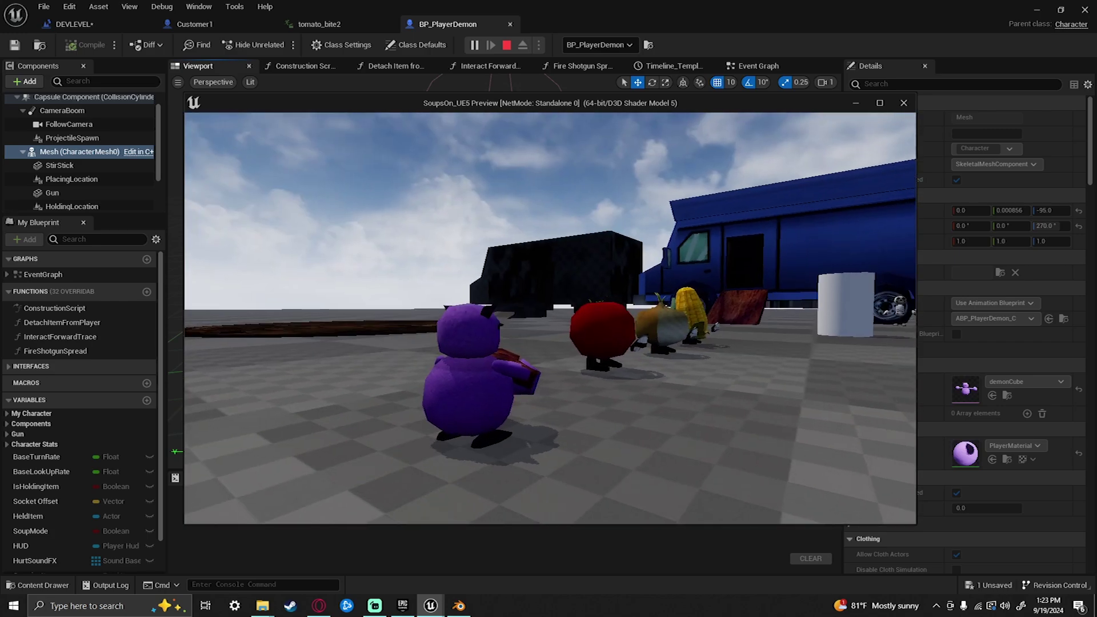
pyautogui.rightClick(550, 318)
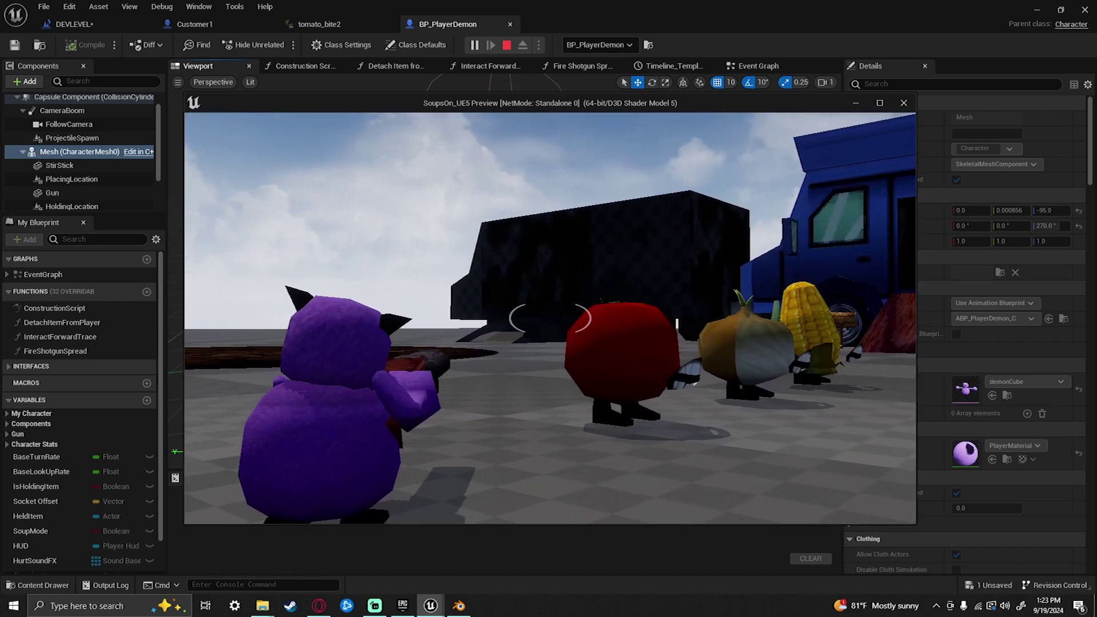
pyautogui.press('d')
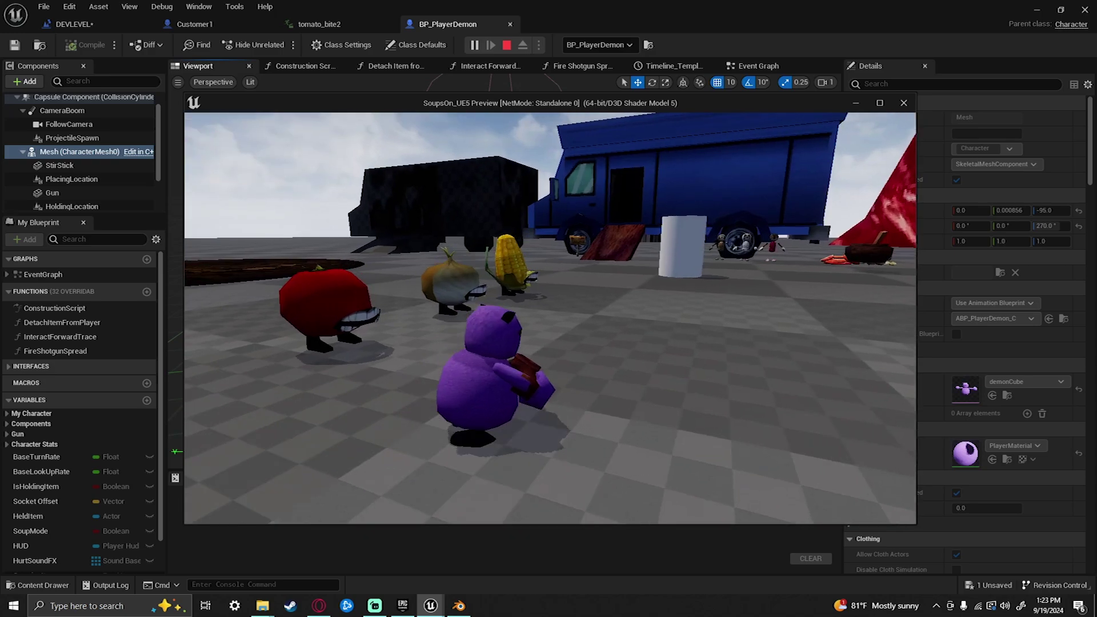
pyautogui.rightClick(550, 318)
pyautogui.press('s')
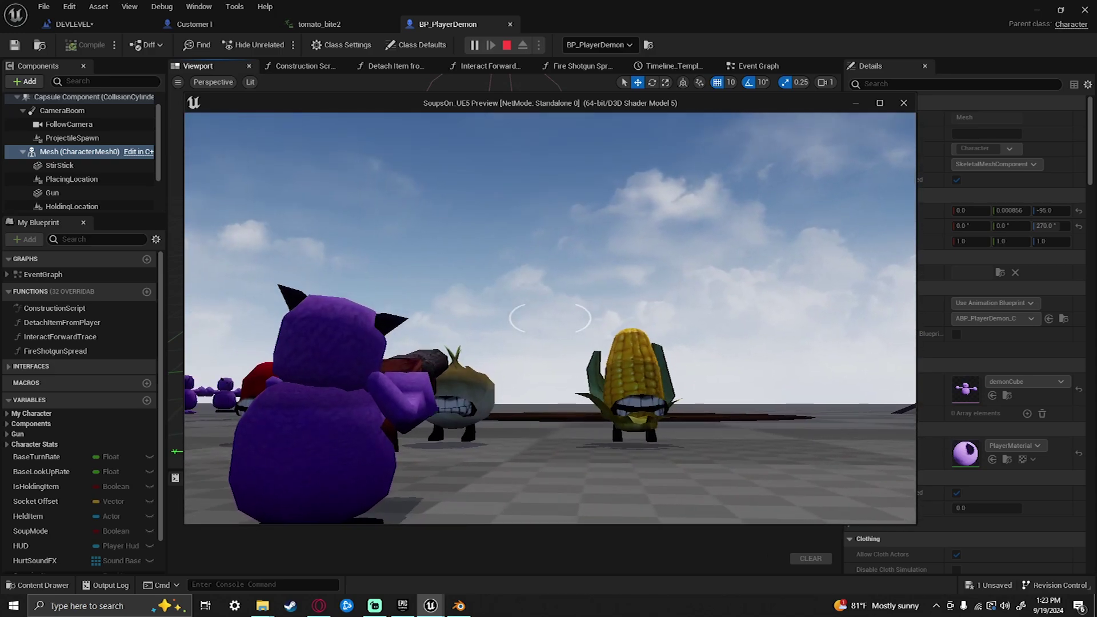
pyautogui.press('a')
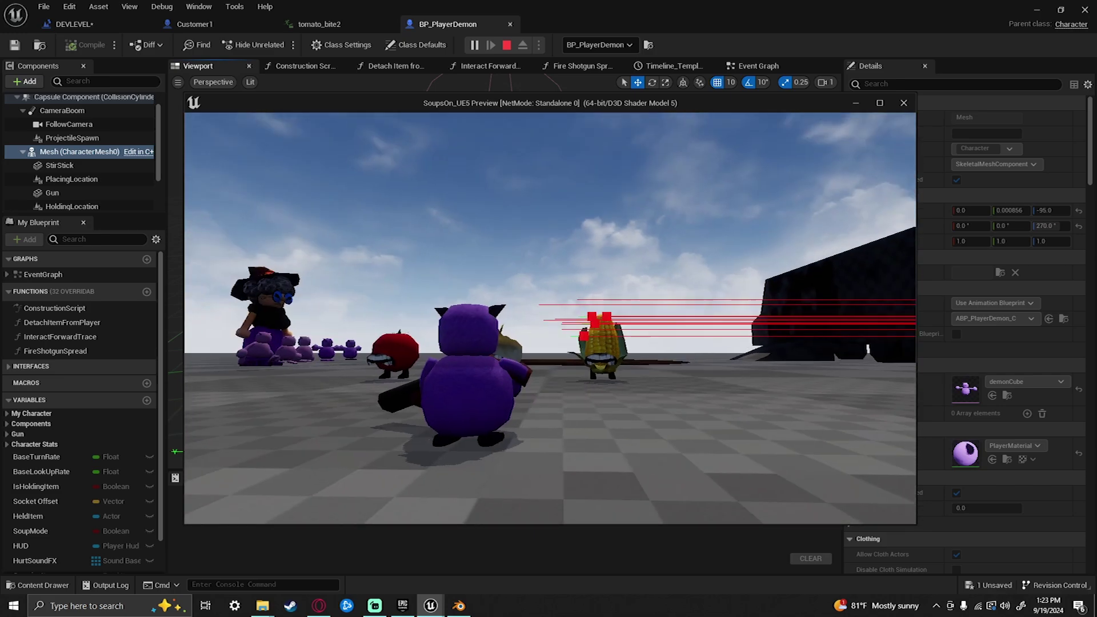
# Walk the demon to the large round soil patch, reload the shotgun, and walk around in front of it
pyautogui.press('w')
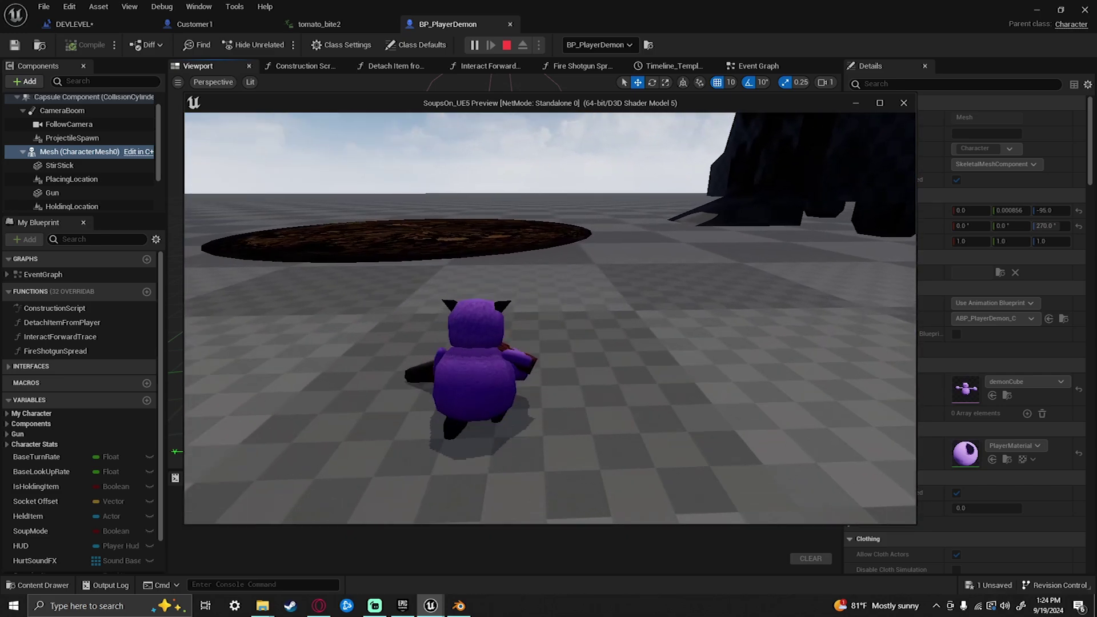
pyautogui.press('r')
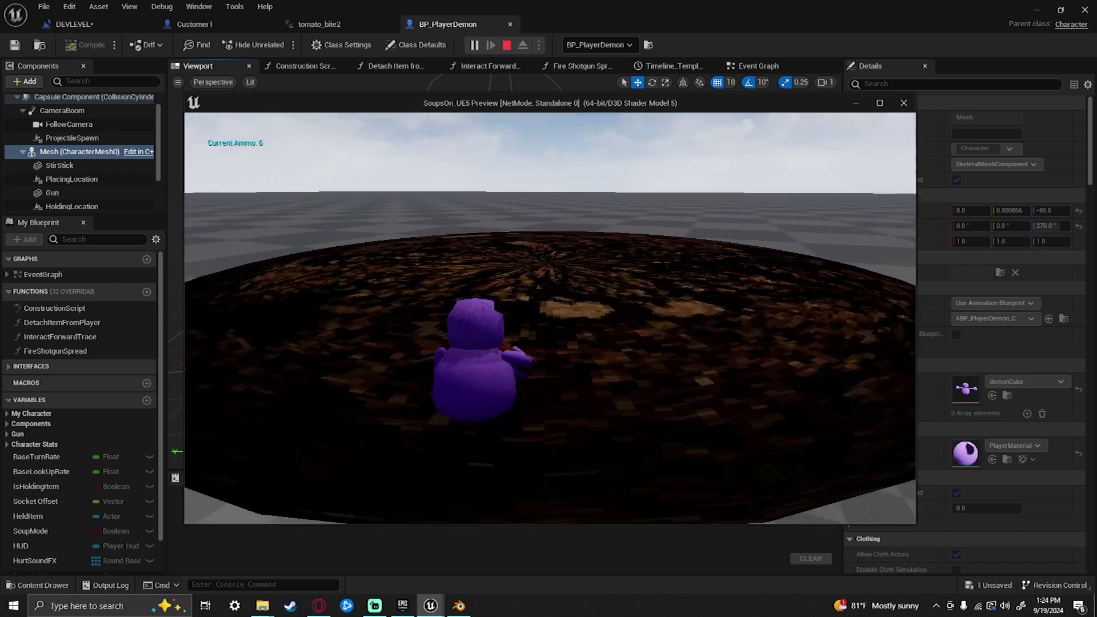
pyautogui.press('s')
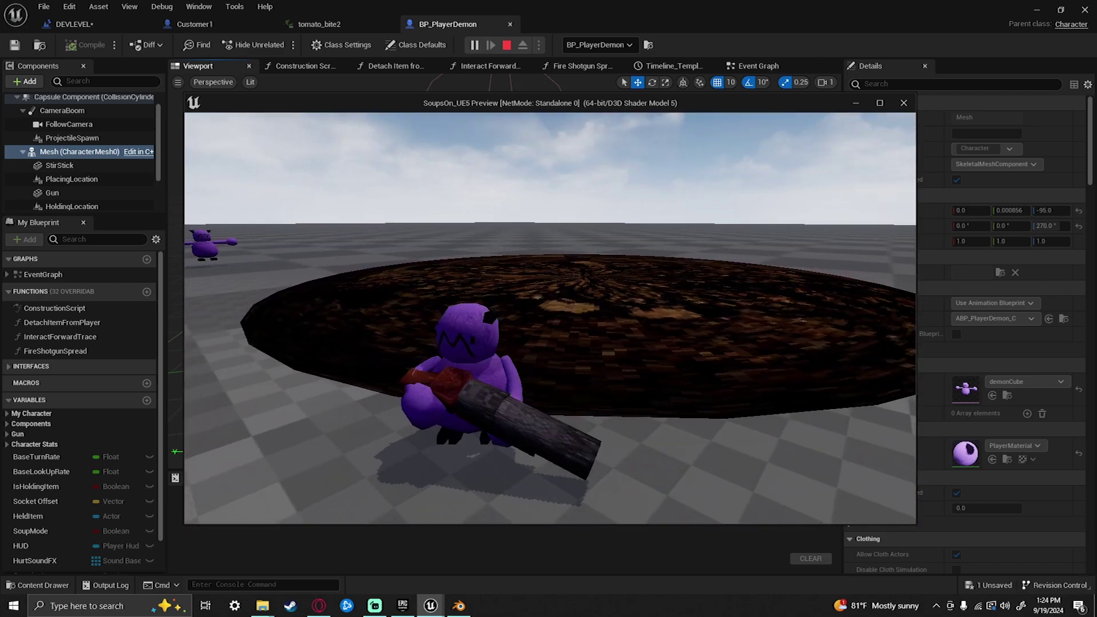
pyautogui.press('a')
pyautogui.press('w')
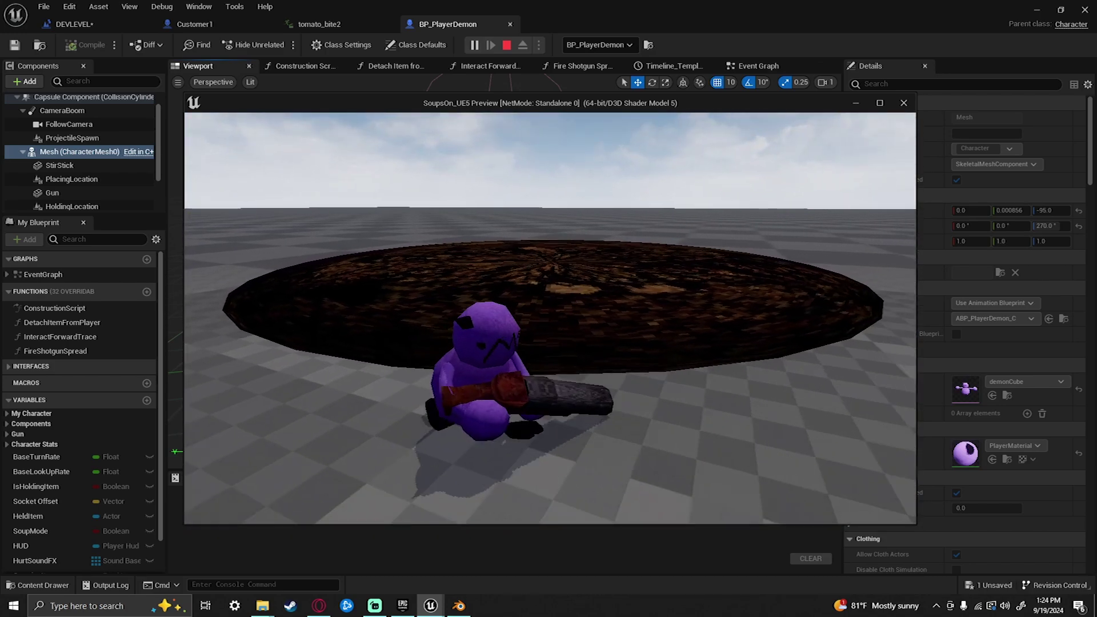
# Approach the skeleton on the soil patch, aim the shotgun, and fire at it
pyautogui.press('w')
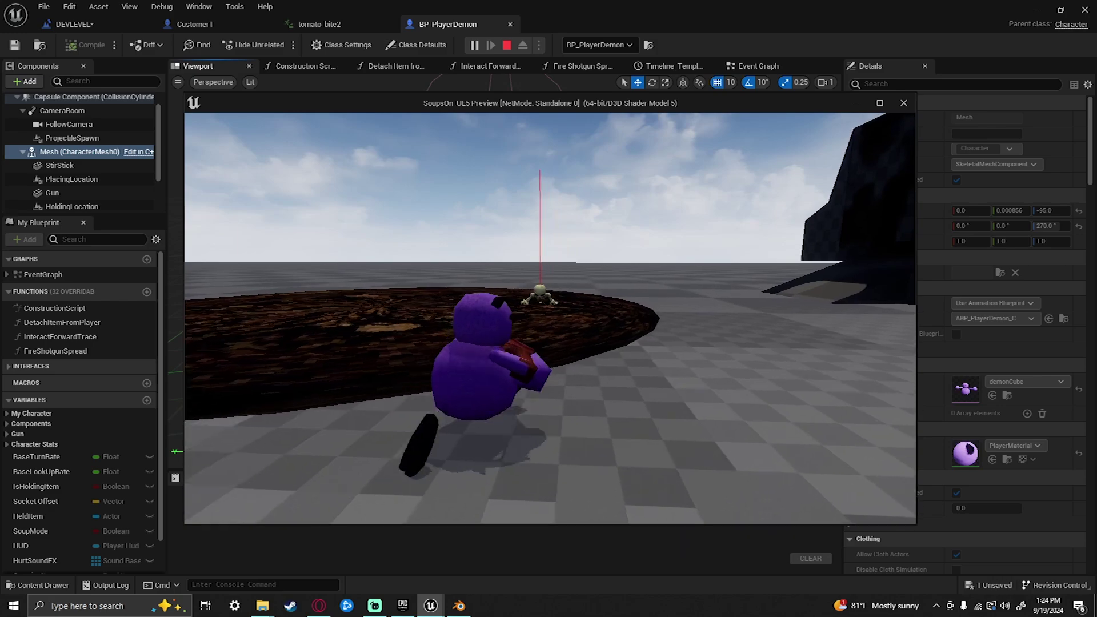
pyautogui.rightClick(550, 318)
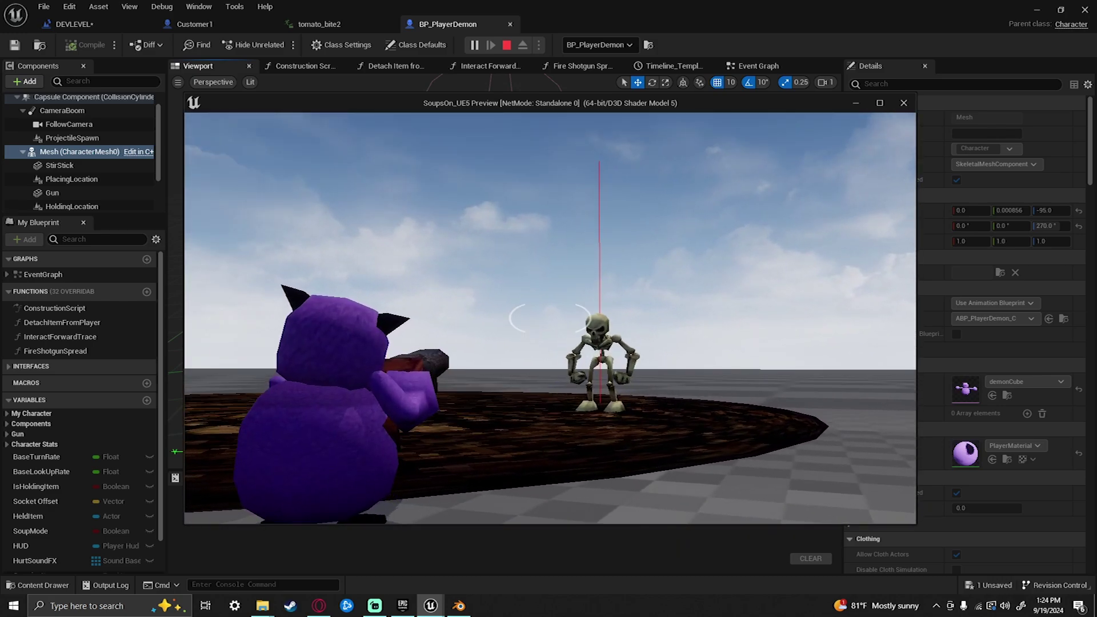
pyautogui.click(550, 319)
pyautogui.click(550, 318)
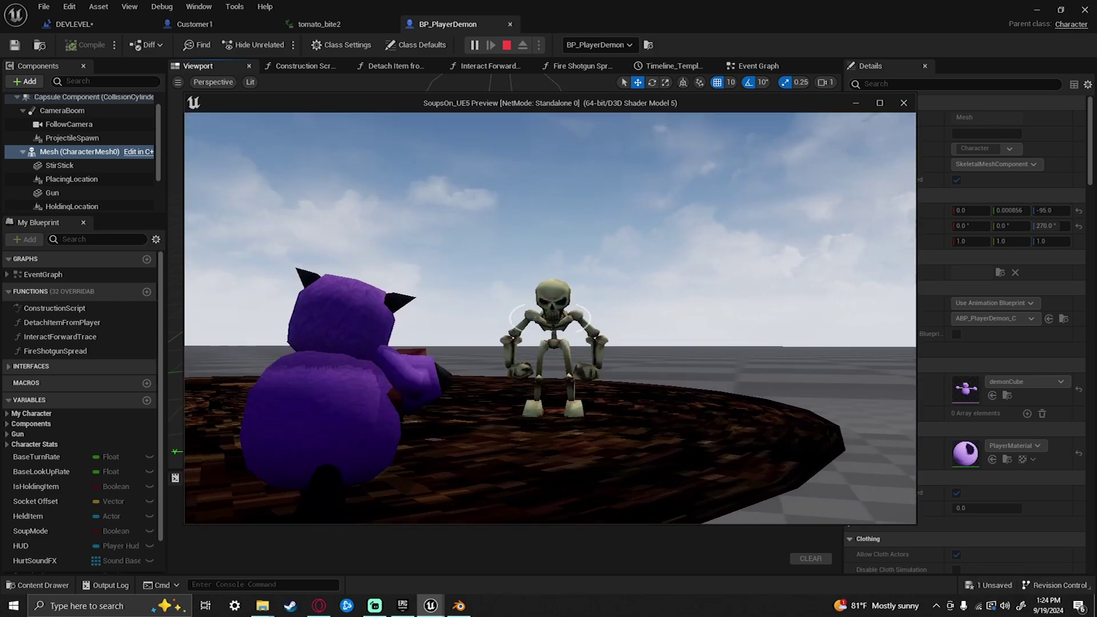
pyautogui.click(550, 319)
pyautogui.press('s')
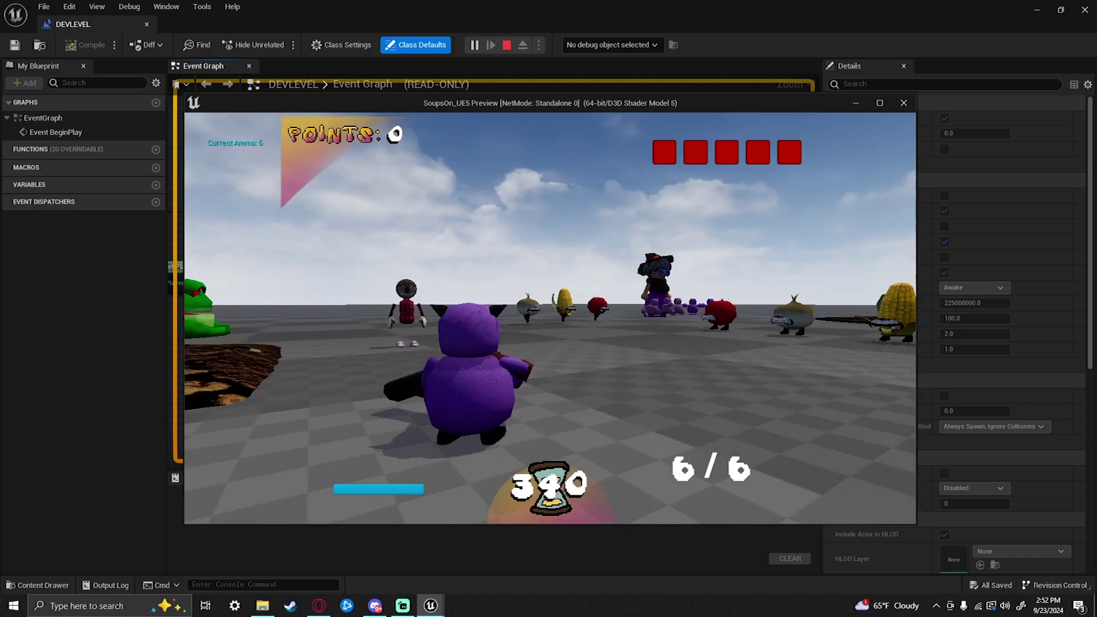
# Aim the shotgun at the distant onion and corn monsters and fire three shots to test the ammo display
pyautogui.rightClick(550, 319)
pyautogui.click(550, 319)
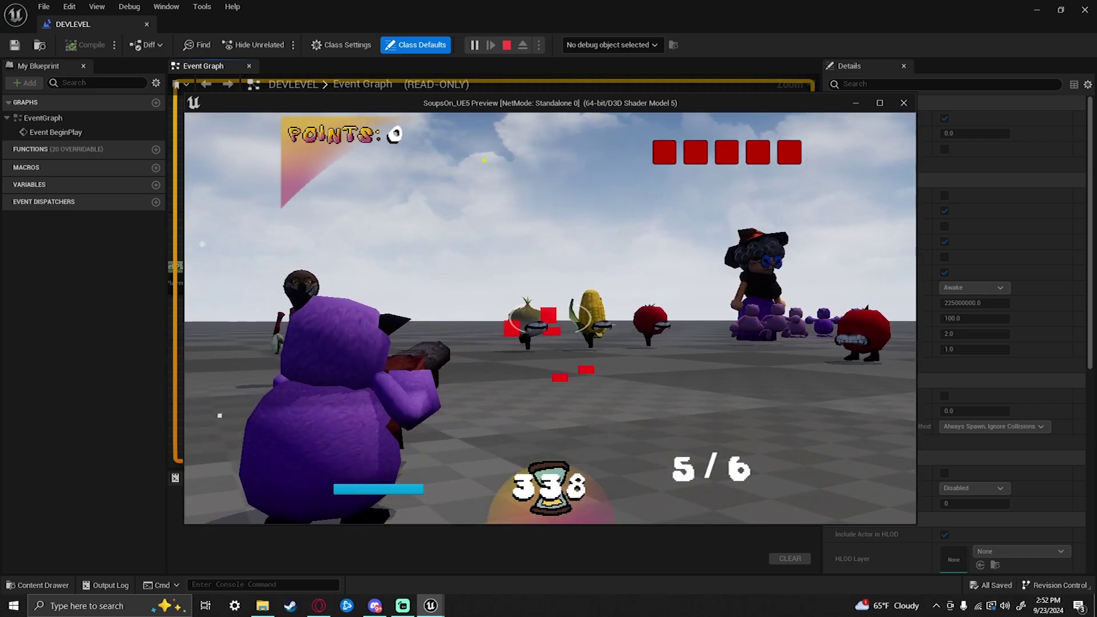
pyautogui.click(550, 319)
pyautogui.click(550, 318)
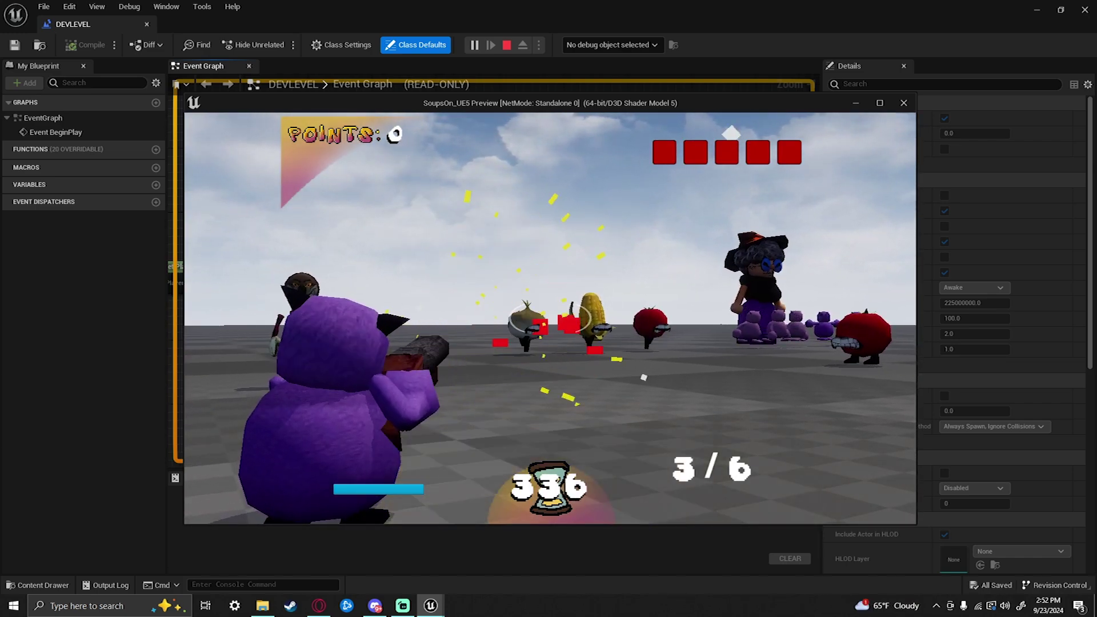
# Fire the shotgun at the distant onion and corn monsters until it is empty, and reload it to 6 / 6
pyautogui.click(550, 318)
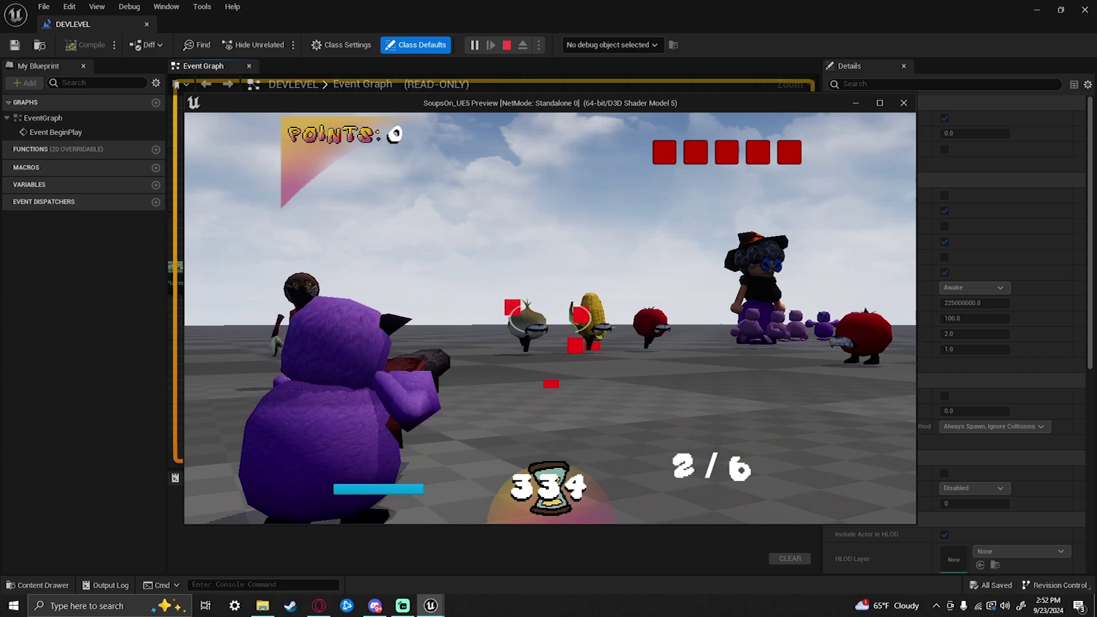
pyautogui.click(550, 318)
pyautogui.click(549, 319)
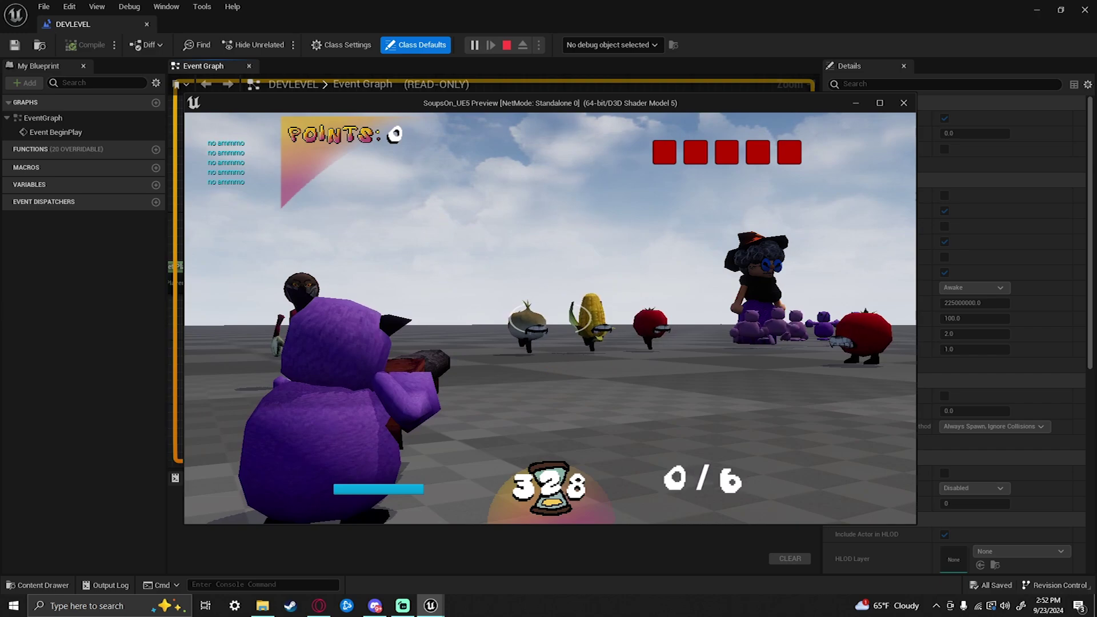
pyautogui.click(550, 318)
pyautogui.click(550, 318)
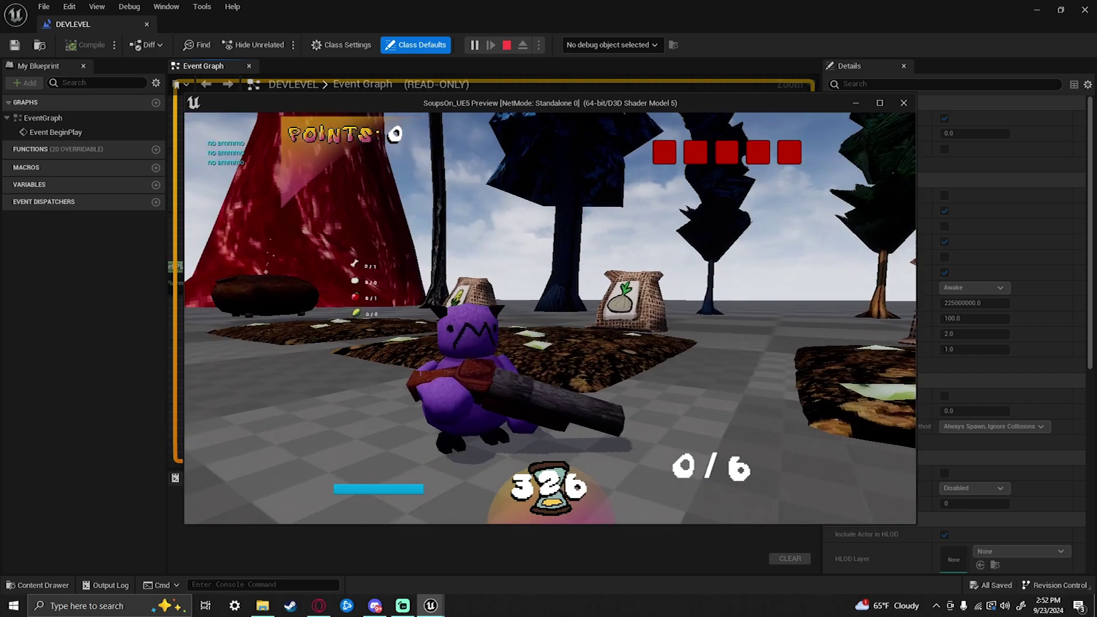
pyautogui.press('r')
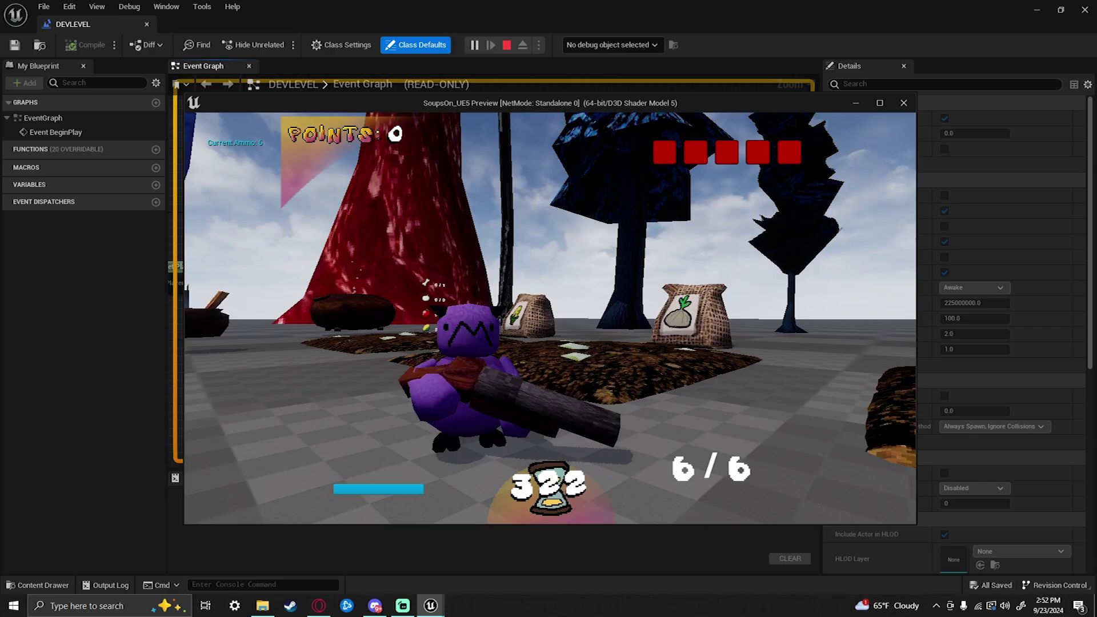
# Sprint the demon across the level to test the blue bar, and walk up to the tomato and onion monsters
pyautogui.press('w')
pyautogui.press('shift')
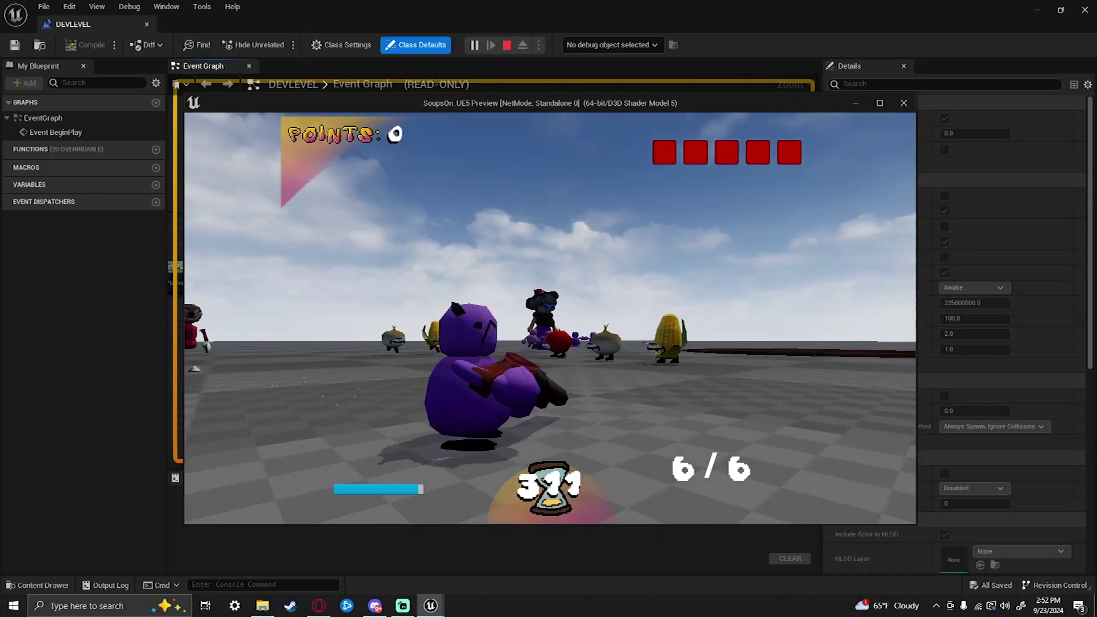
pyautogui.press('w')
pyautogui.press('w')
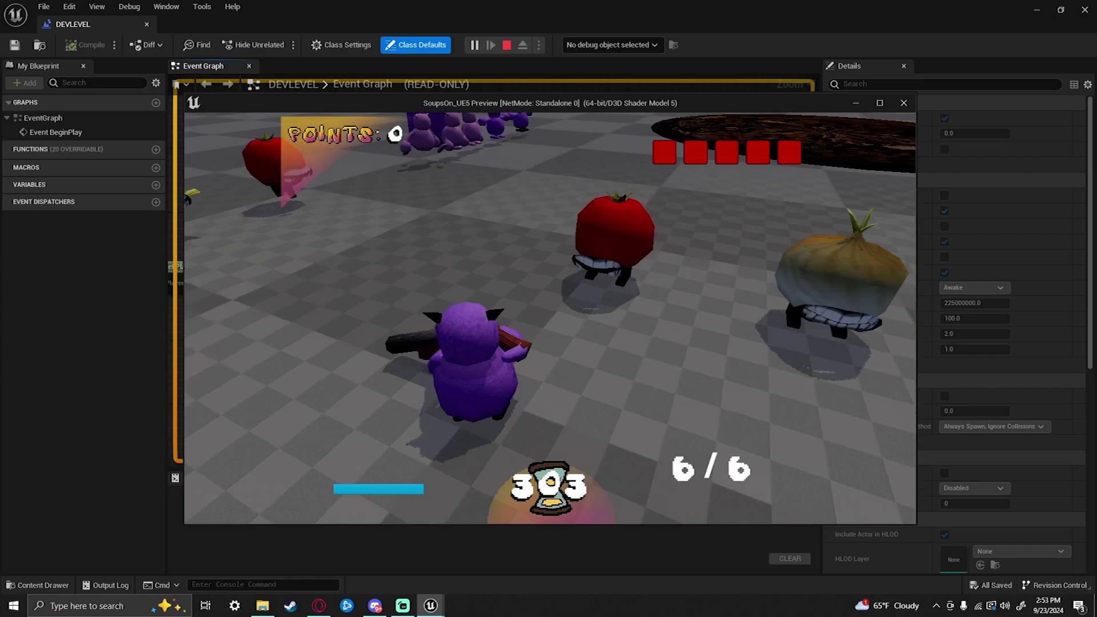
# Step the demon repeatedly into the tomato monster's bite range until all the red health squares are used up
pyautogui.press('d')
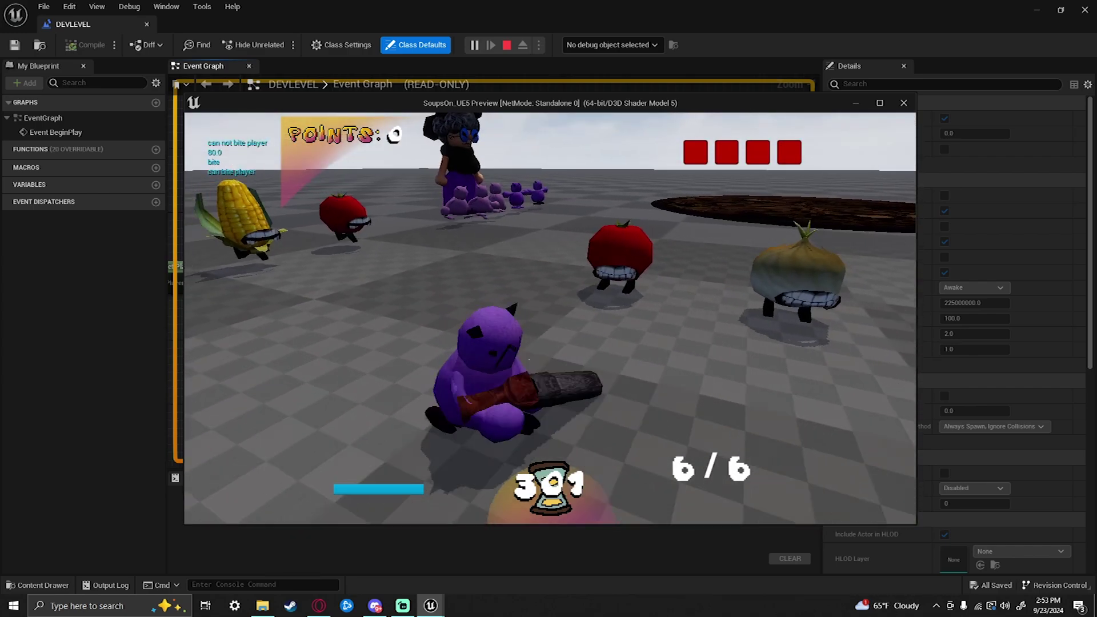
pyautogui.press('w')
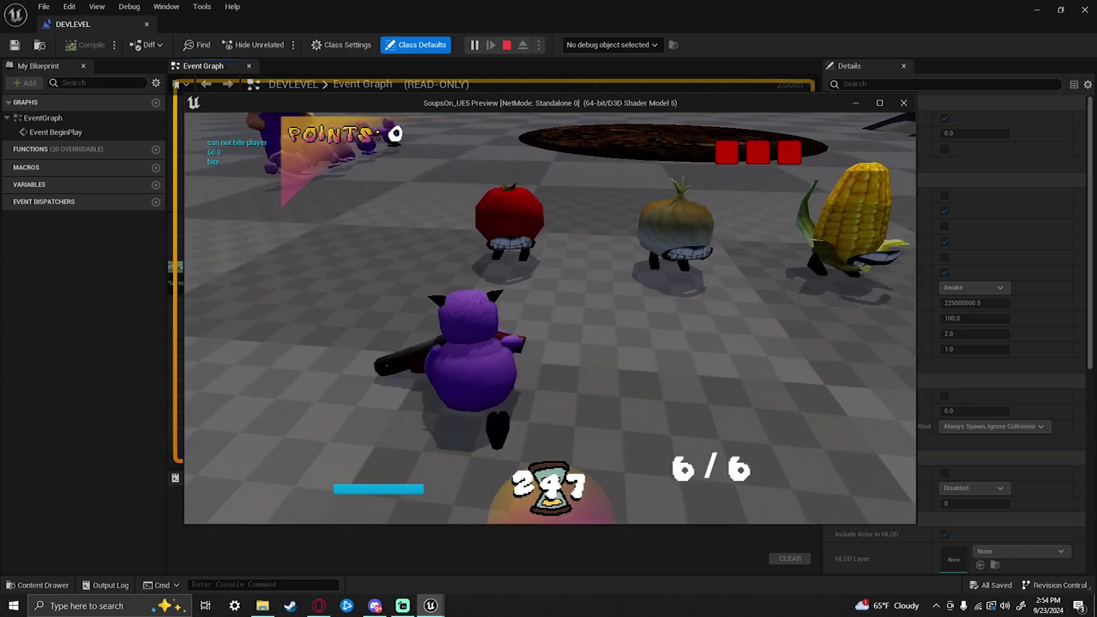
pyautogui.press('w')
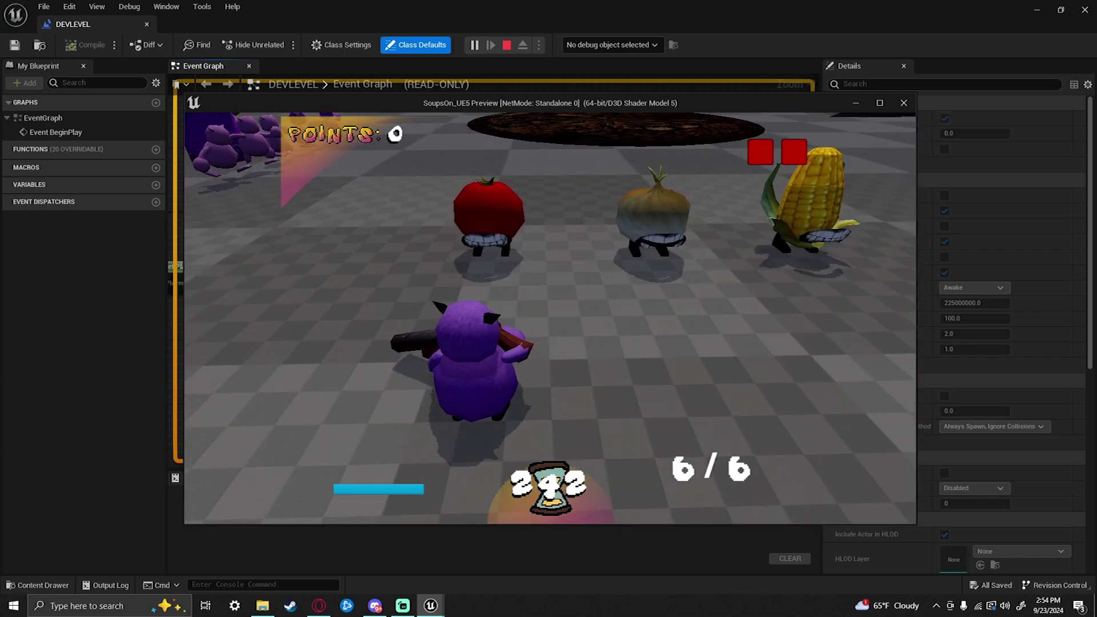
pyautogui.press('w')
pyautogui.press('s')
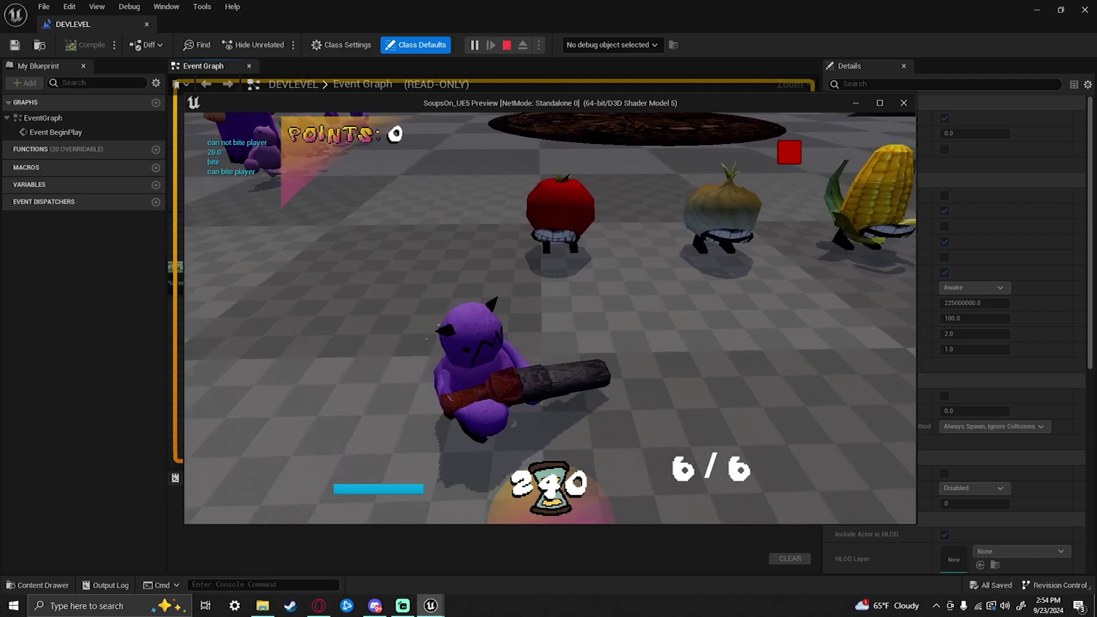
pyautogui.press('w')
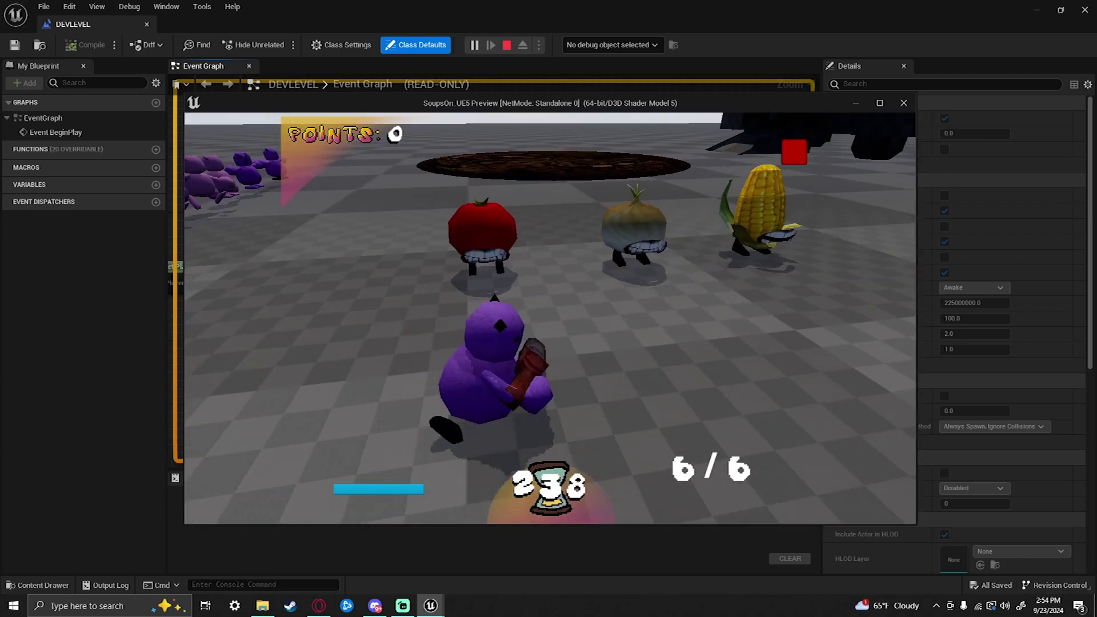
pyautogui.press('s')
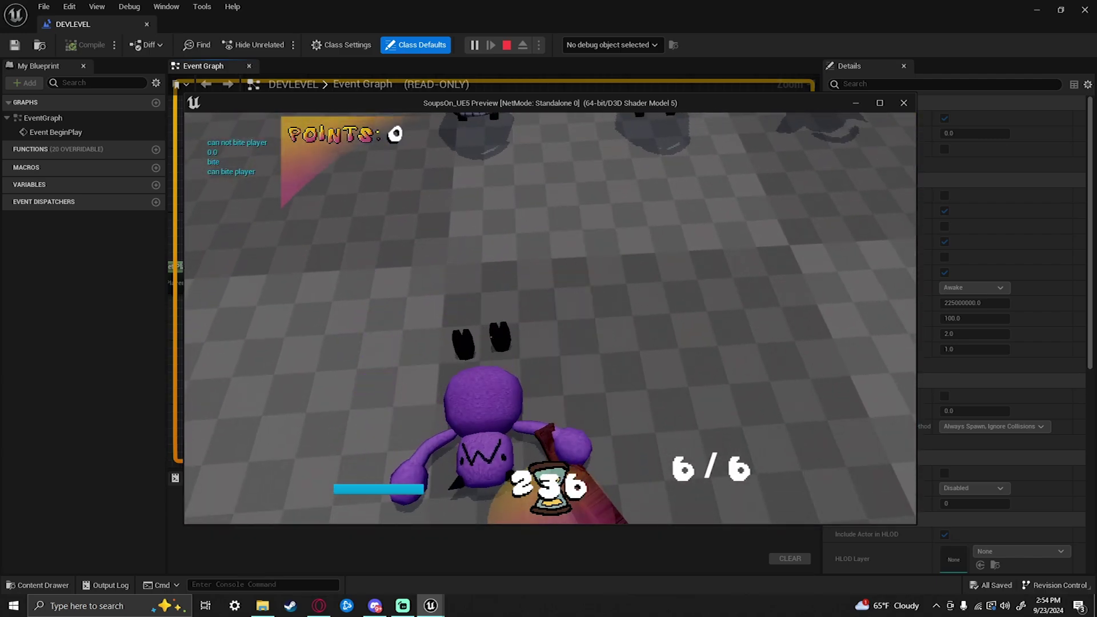